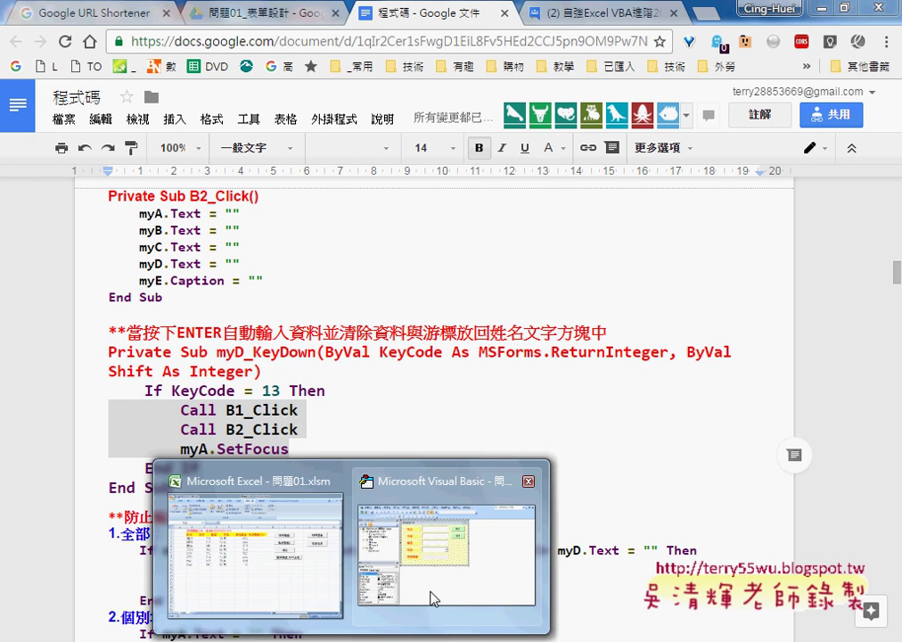
# Step: Bring the home BMI form designer forward and select its name and height textboxes
pyautogui.click(434, 598)
pyautogui.click(489, 218)
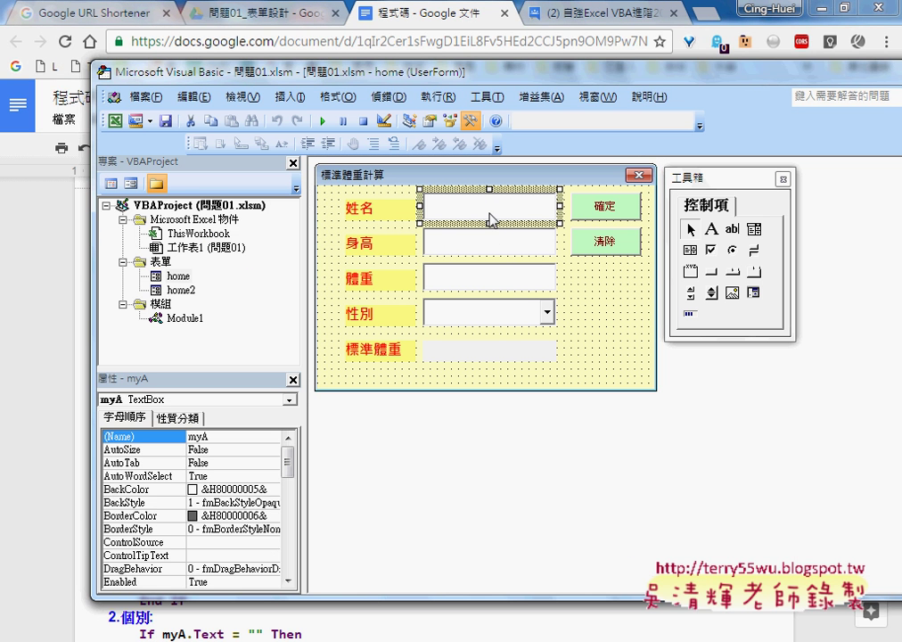
pyautogui.click(491, 246)
pyautogui.click(489, 221)
# Step: Test-run the form typing 'A' as the name, close it, and reselect the input textboxes
pyautogui.click(323, 120)
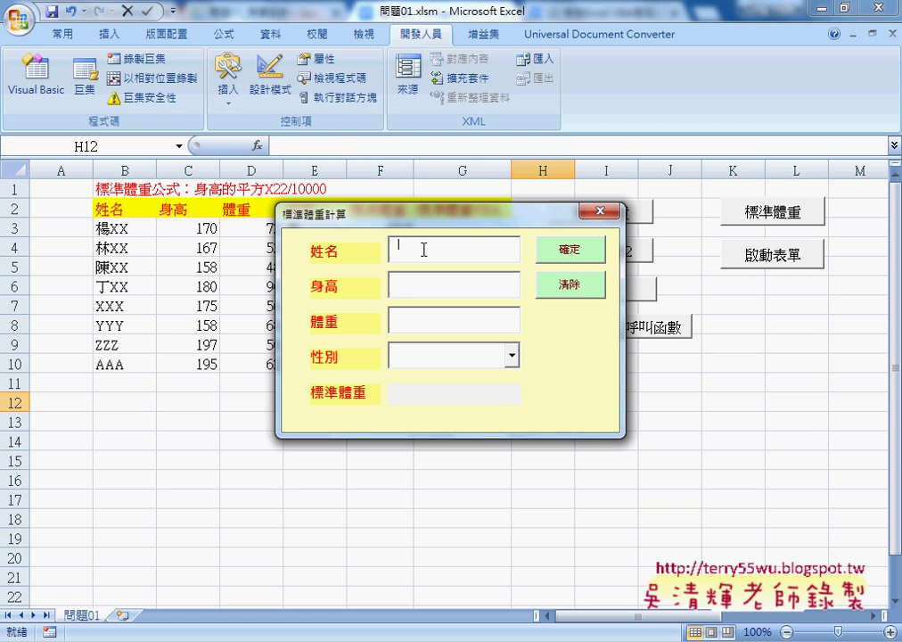
pyautogui.write('A')
pyautogui.click(600, 210)
pyautogui.click(473, 208)
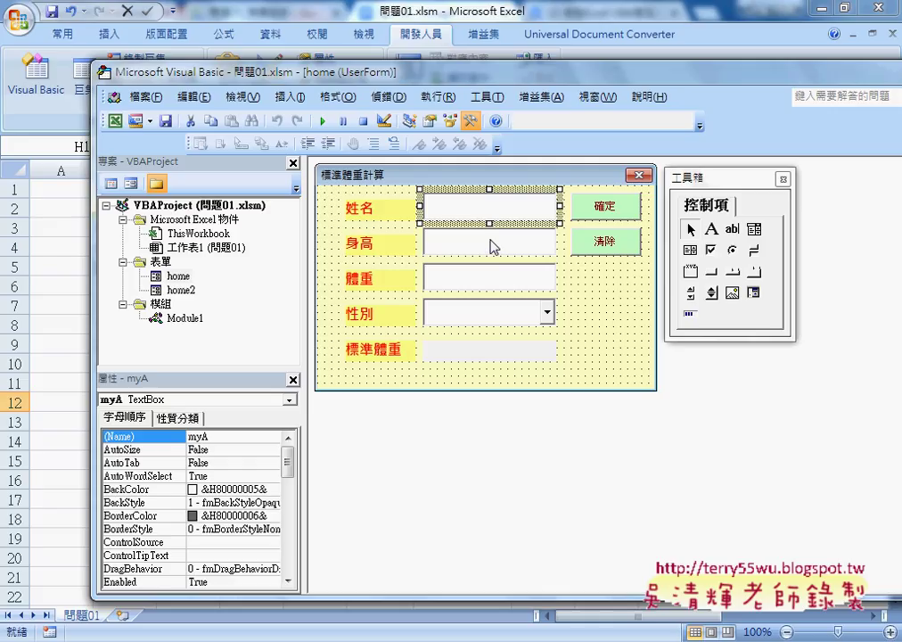
pyautogui.keyDown('ctrl'); pyautogui.click(490, 242); pyautogui.keyUp('ctrl')
# Step: Set font size 14 on the input fields, gender combo box and 標準體重 result field
pyautogui.keyDown('ctrl'); pyautogui.click(486, 279); pyautogui.keyUp('ctrl')
pyautogui.keyDown('ctrl'); pyautogui.click(483, 312); pyautogui.keyUp('ctrl')
pyautogui.keyDown('ctrl'); pyautogui.click(528, 357); pyautogui.keyUp('ctrl')
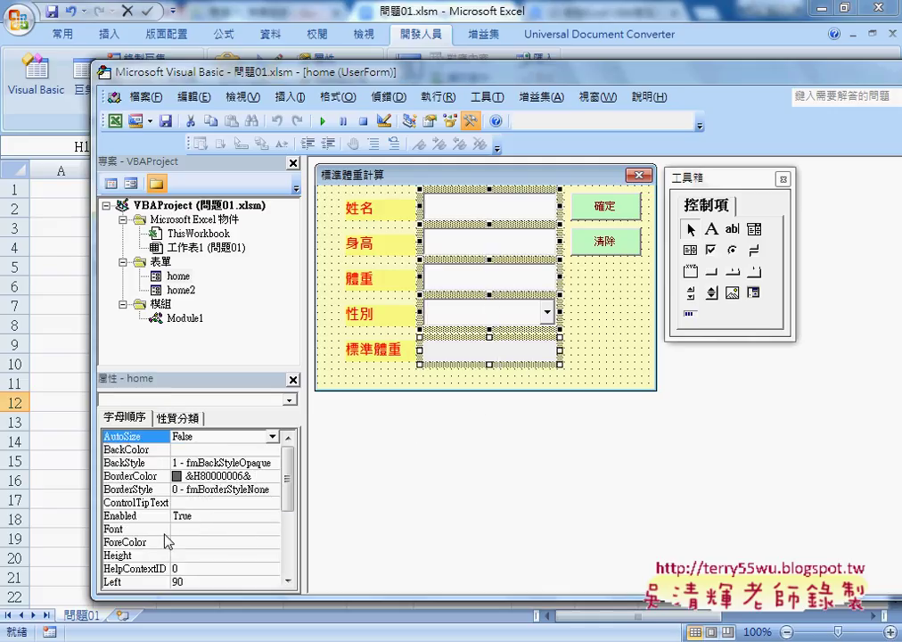
pyautogui.click(242, 529)
pyautogui.click(271, 530)
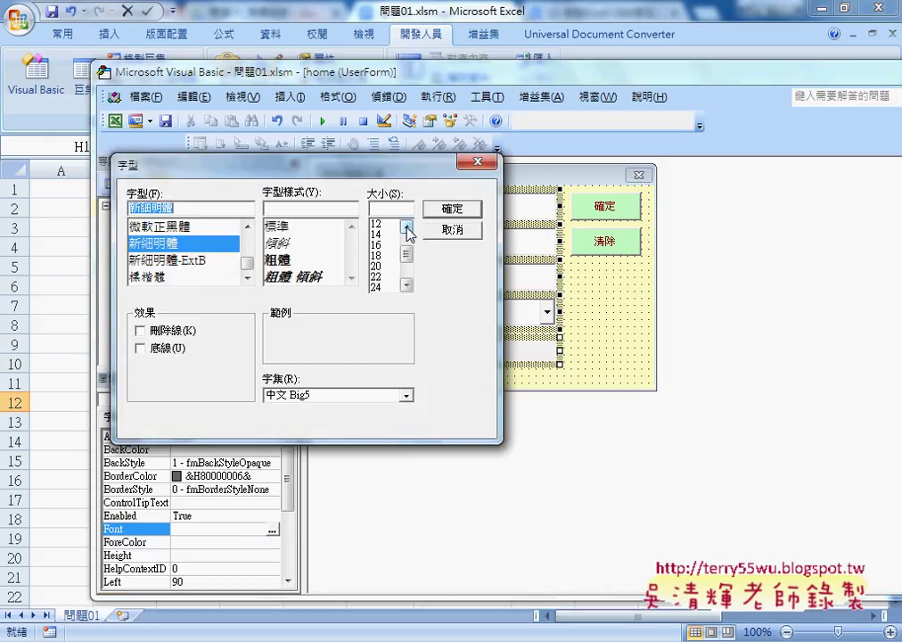
pyautogui.click(452, 209)
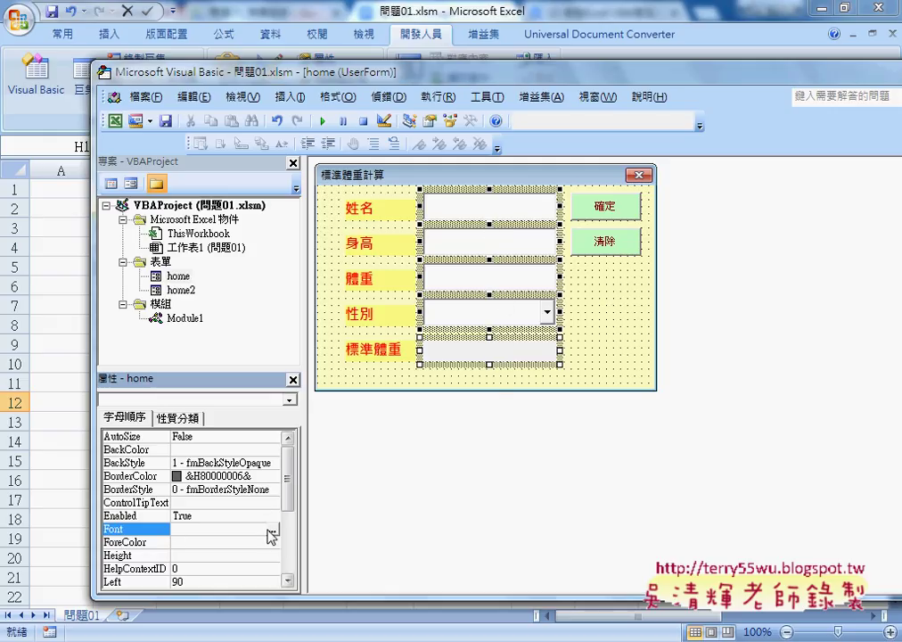
# Step: Leave the 標準體重 result label's font unchanged and open the home2 form designer
pyautogui.click(611, 358)
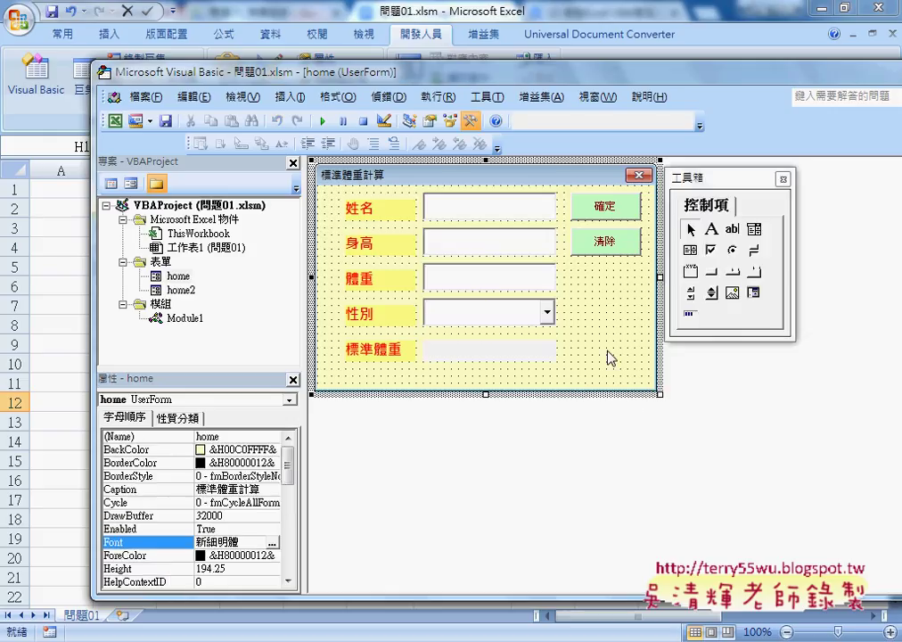
pyautogui.click(490, 356)
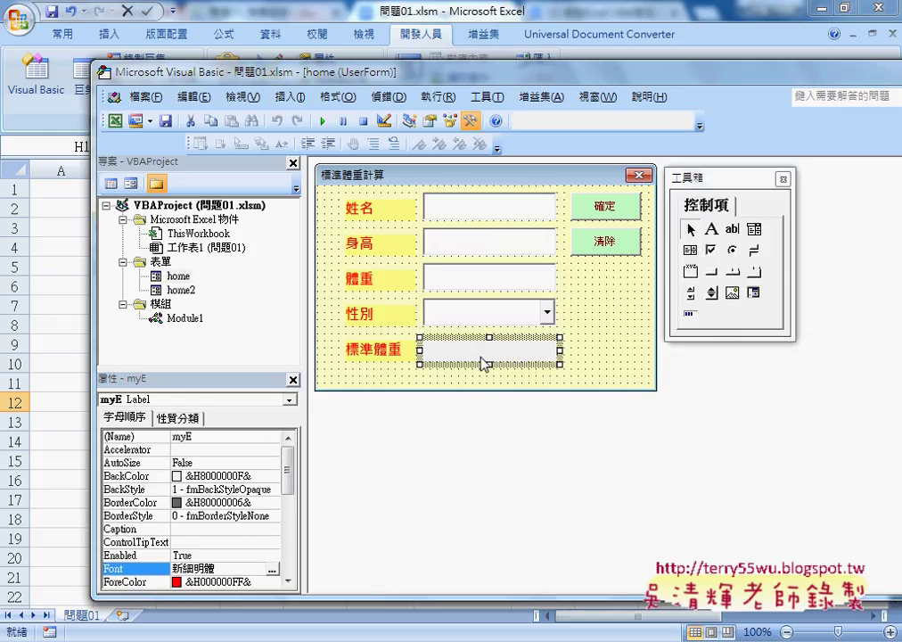
pyautogui.click(273, 569)
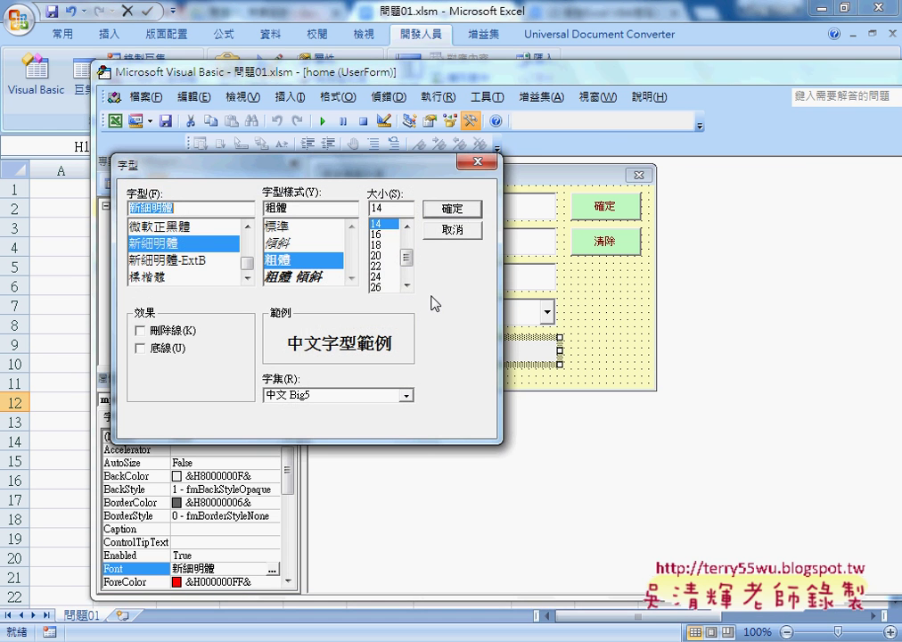
pyautogui.click(450, 231)
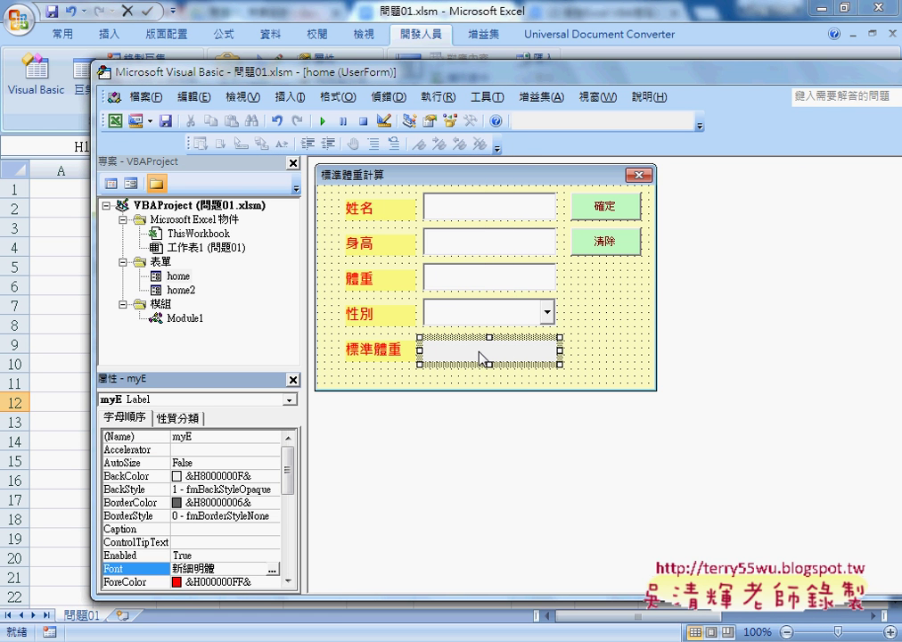
pyautogui.doubleClick(180, 289)
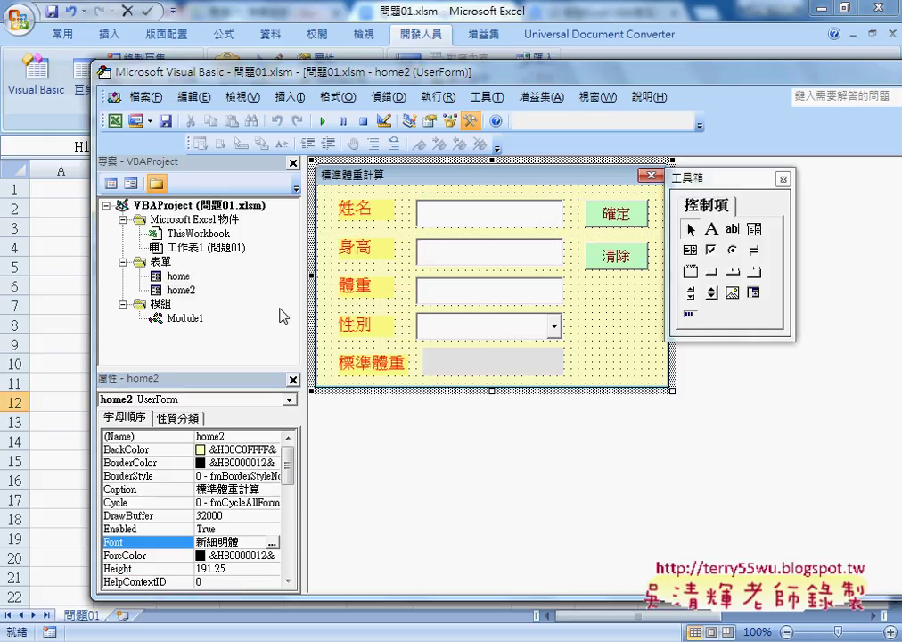
# Step: Give home2's result label, gender combo box, weight, height and name fields font size 14
pyautogui.click(505, 366)
pyautogui.keyDown('ctrl'); pyautogui.click(539, 332); pyautogui.keyUp('ctrl')
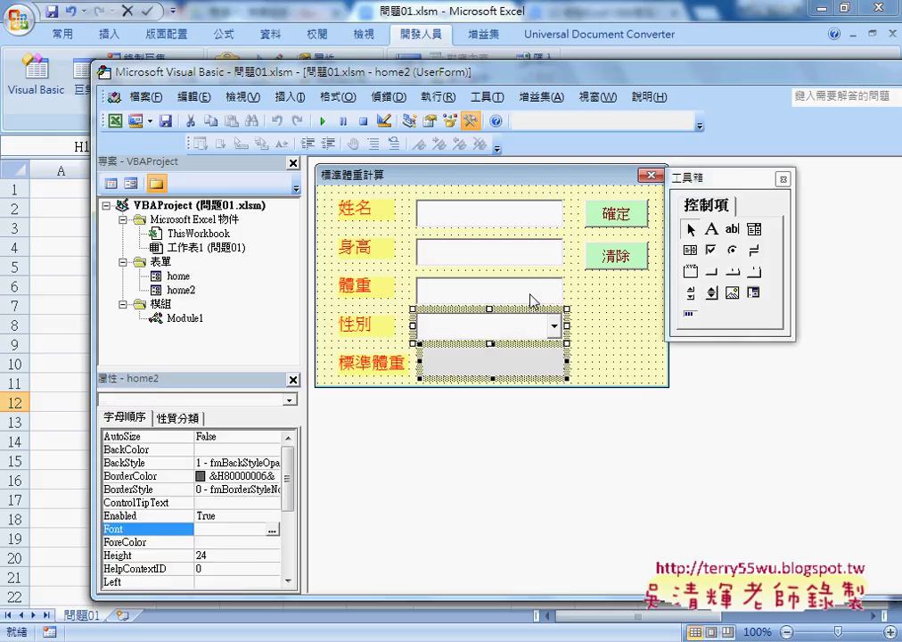
pyautogui.keyDown('ctrl'); pyautogui.click(532, 294); pyautogui.keyUp('ctrl')
pyautogui.keyDown('ctrl'); pyautogui.click(535, 258); pyautogui.keyUp('ctrl')
pyautogui.keyDown('ctrl'); pyautogui.click(528, 222); pyautogui.keyUp('ctrl')
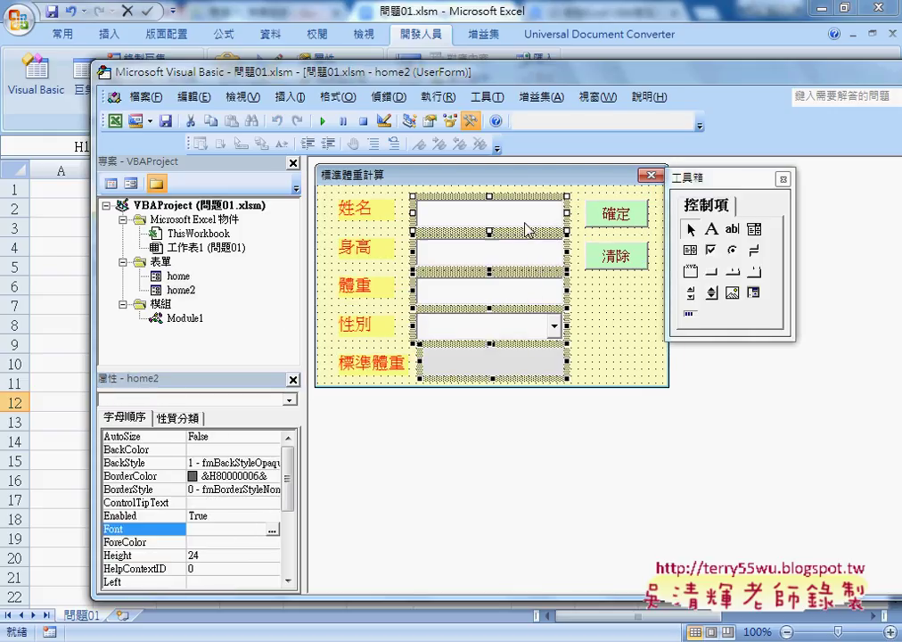
pyautogui.click(271, 530)
pyautogui.click(382, 265)
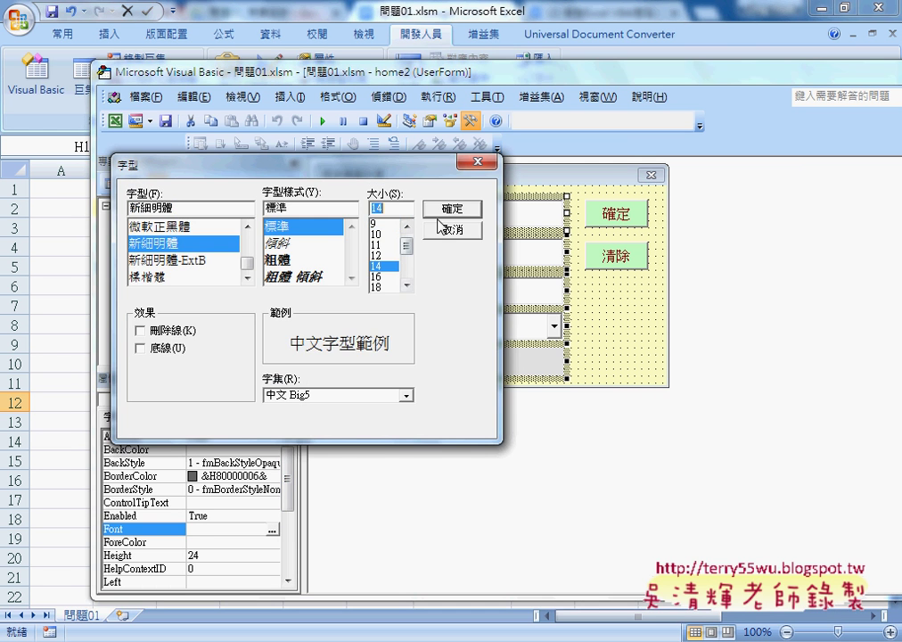
pyautogui.press('Return')
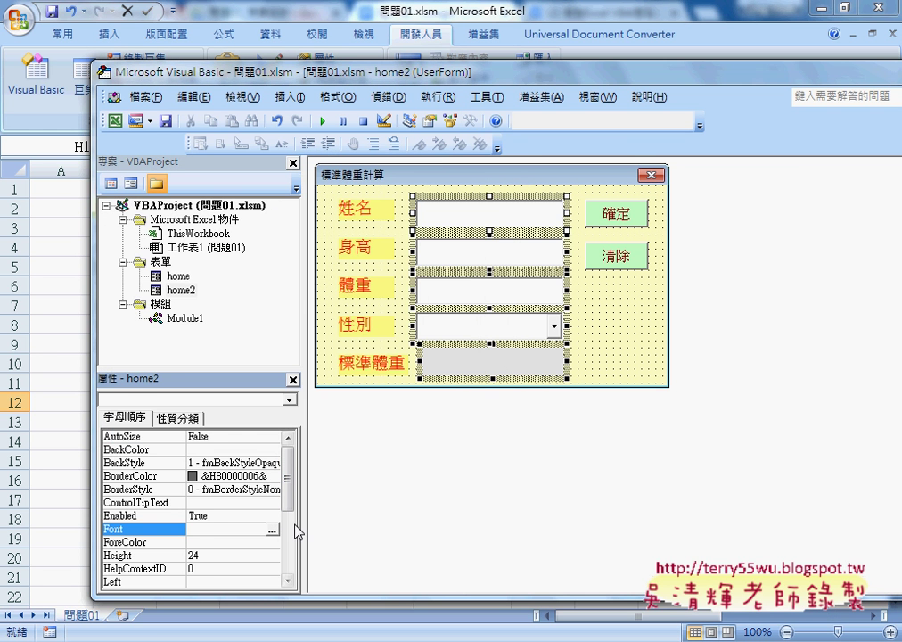
# Step: Make the myE result box's text colour red (&H000000FF&) from the ForeColor palette
pyautogui.click(624, 356)
pyautogui.click(457, 370)
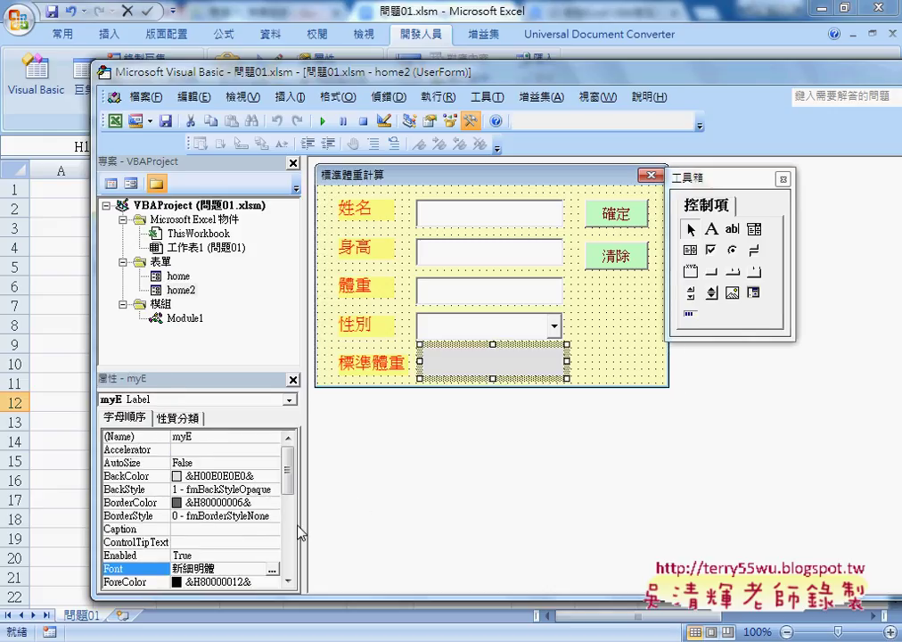
pyautogui.scroll(-2, 232, 535)
pyautogui.click(222, 568)
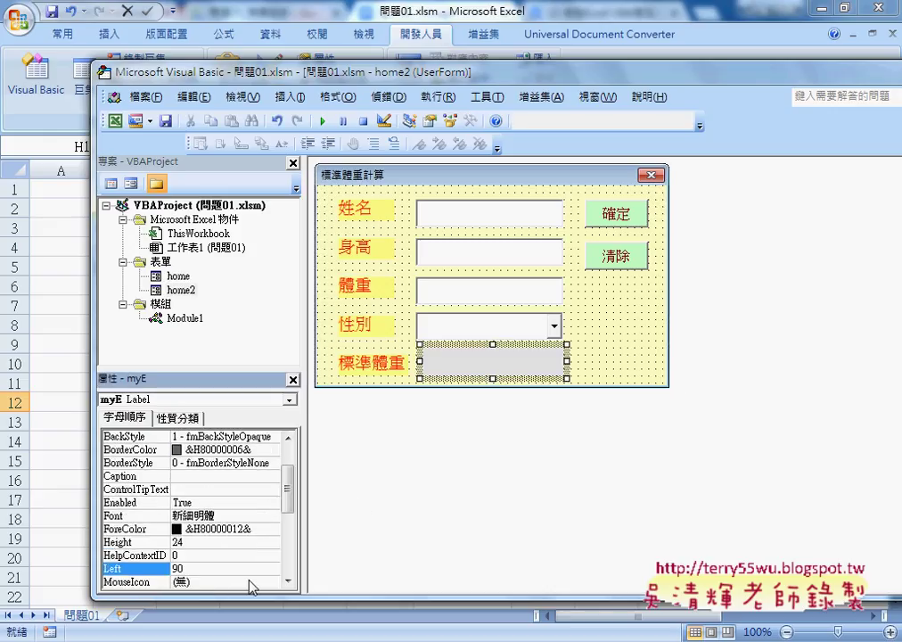
pyautogui.click(263, 530)
pyautogui.click(271, 528)
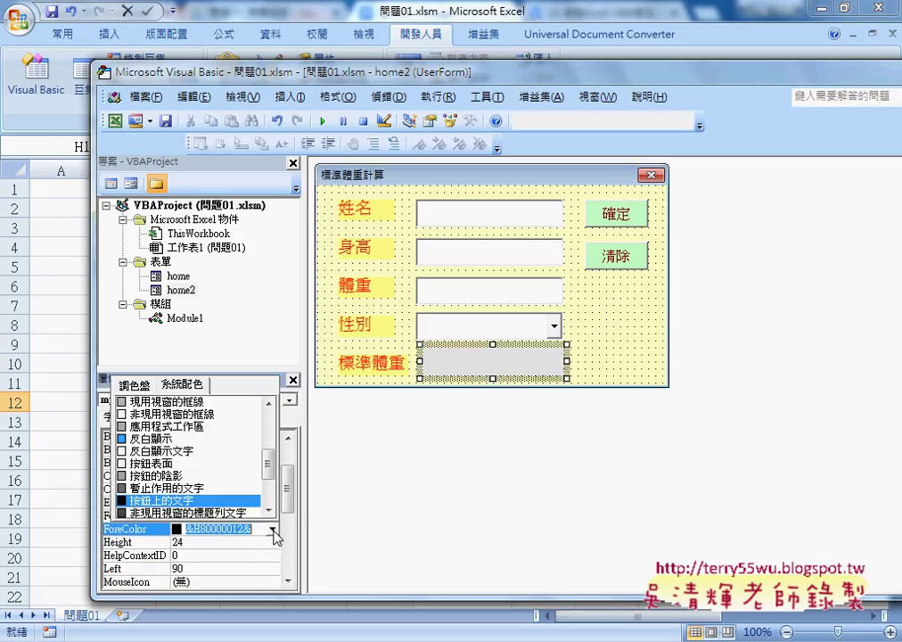
pyautogui.click(134, 384)
pyautogui.click(143, 443)
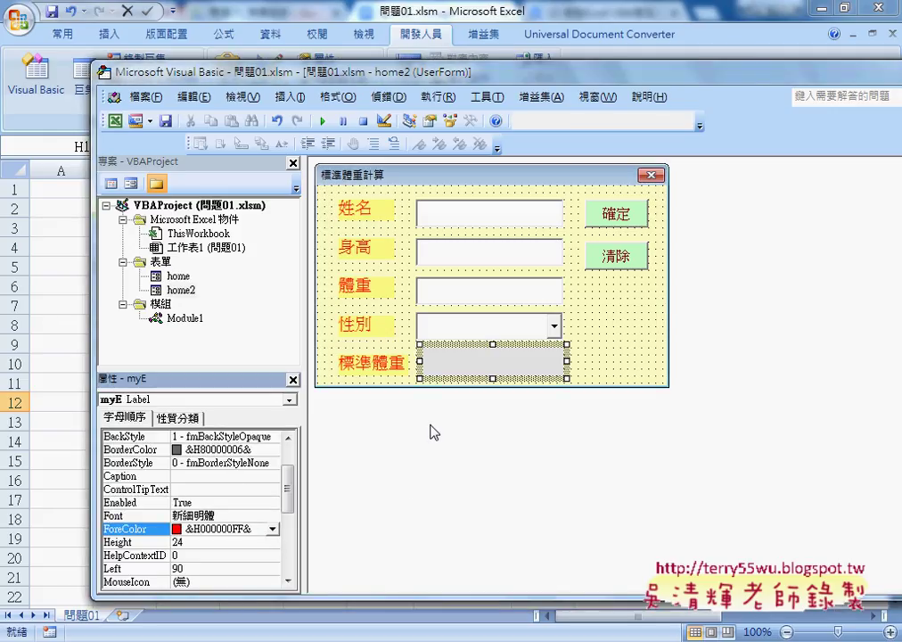
pyautogui.click(378, 366)
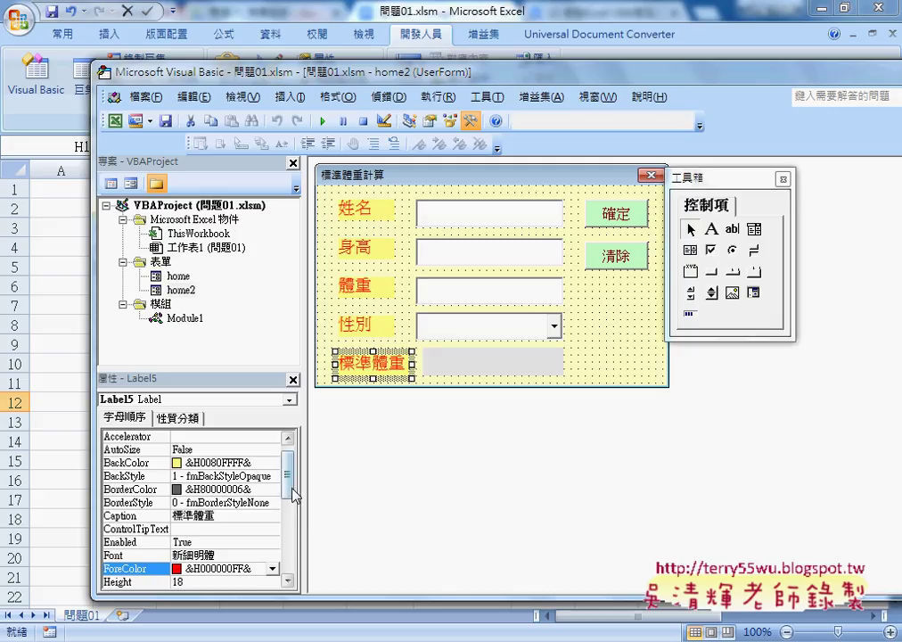
# Step: Set the 姓名 label's TextAlign to fmTextAlignLeft after briefly centring it, then select the form
pyautogui.click(373, 214)
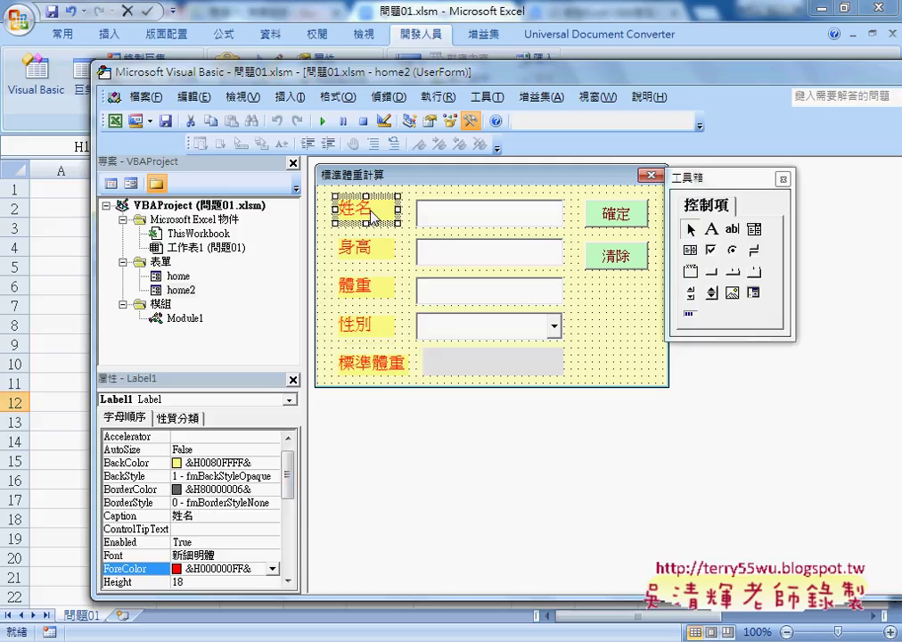
pyautogui.moveTo(287, 459); pyautogui.dragTo(294, 555)
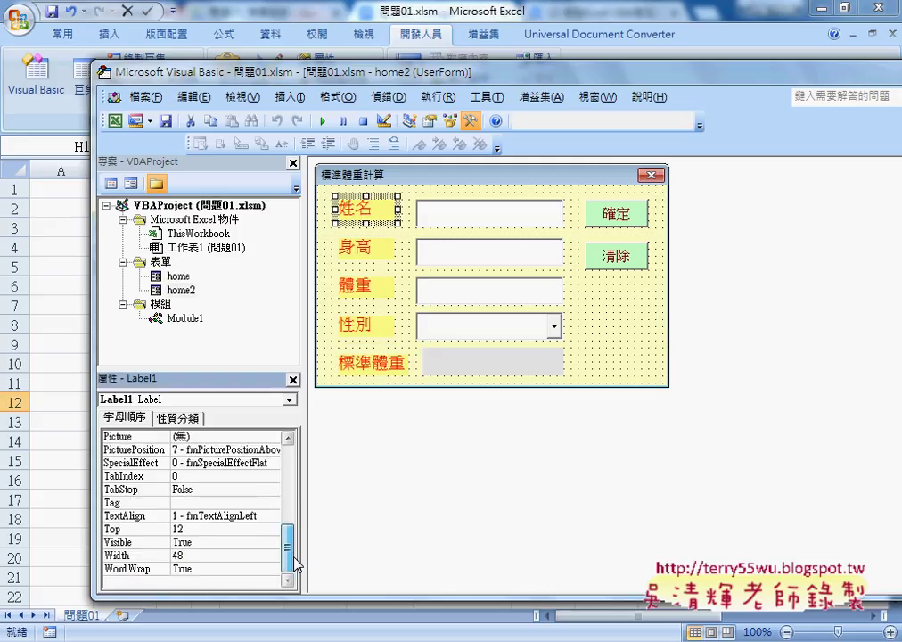
pyautogui.click(246, 517)
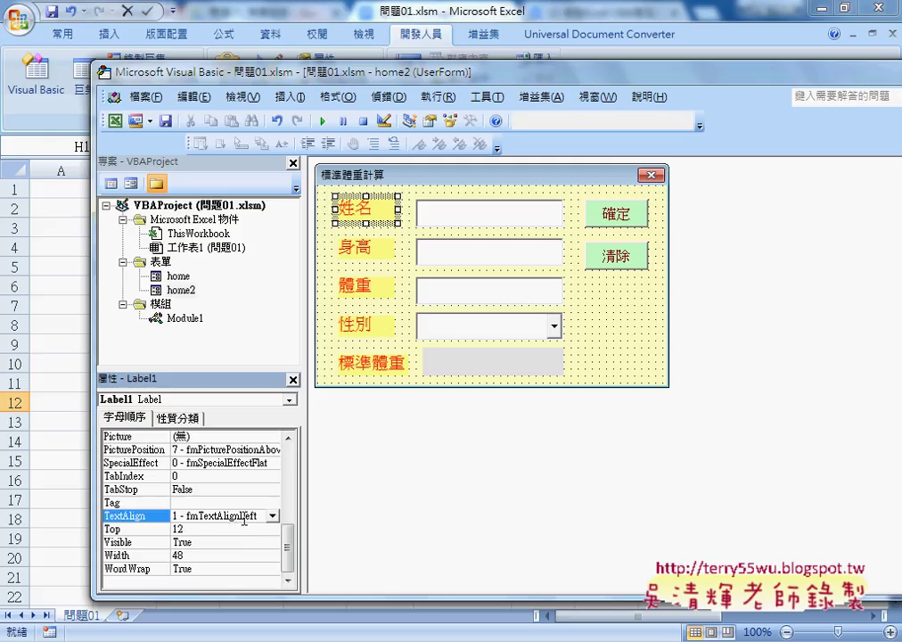
pyautogui.click(272, 516)
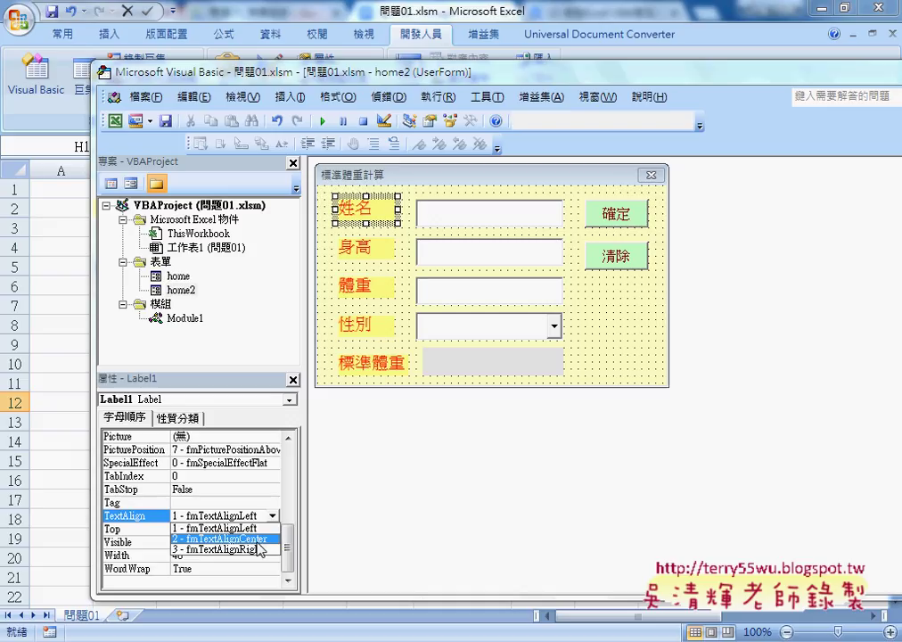
pyautogui.click(257, 539)
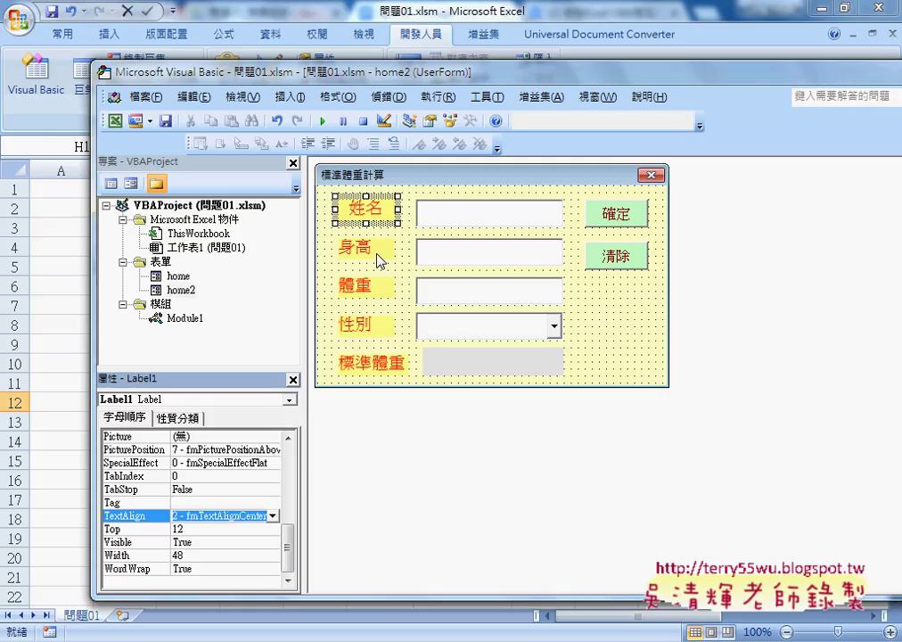
pyautogui.click(272, 515)
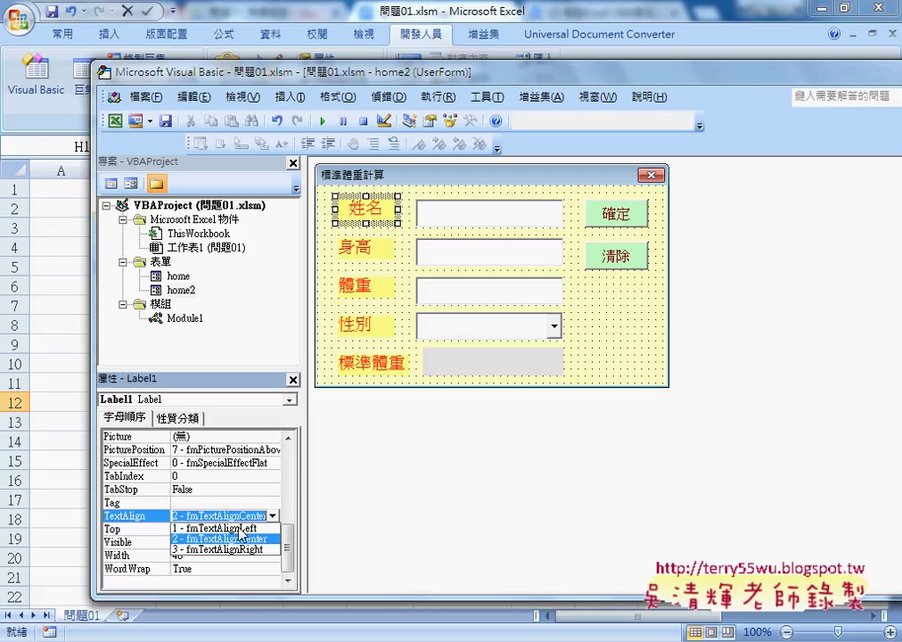
pyautogui.click(238, 527)
pyautogui.click(631, 350)
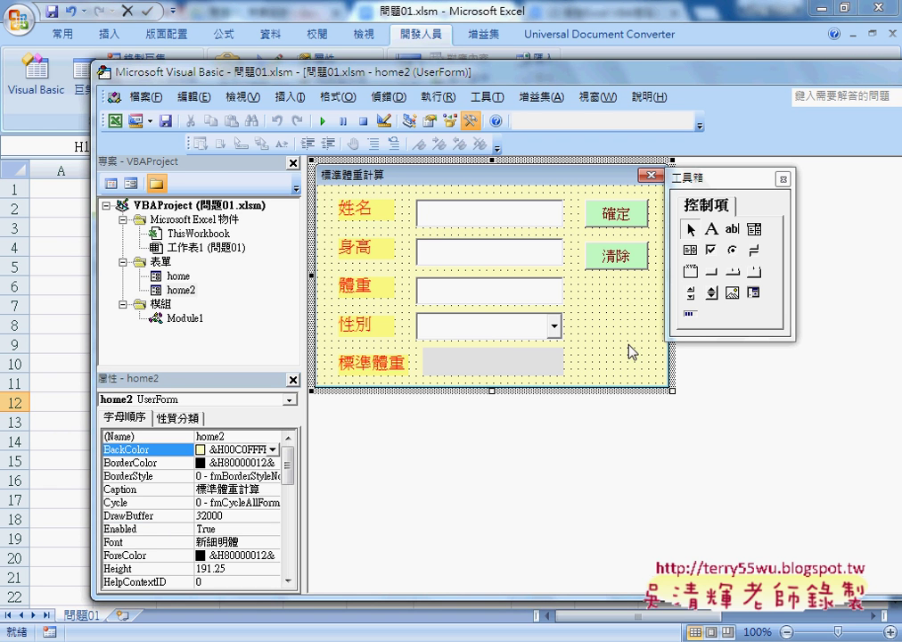
# Step: Test-run home2 with name BBB, height 165, weight 85 and gender 男, then close it
pyautogui.click(322, 122)
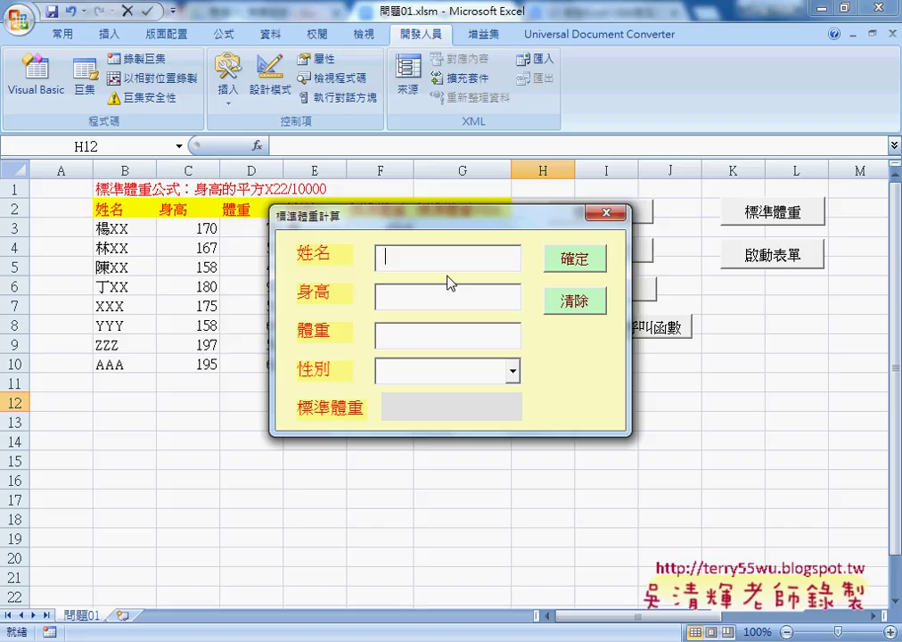
pyautogui.write('BB')
pyautogui.write('B')
pyautogui.press('Tab')
pyautogui.write('165')
pyautogui.press('Tab')
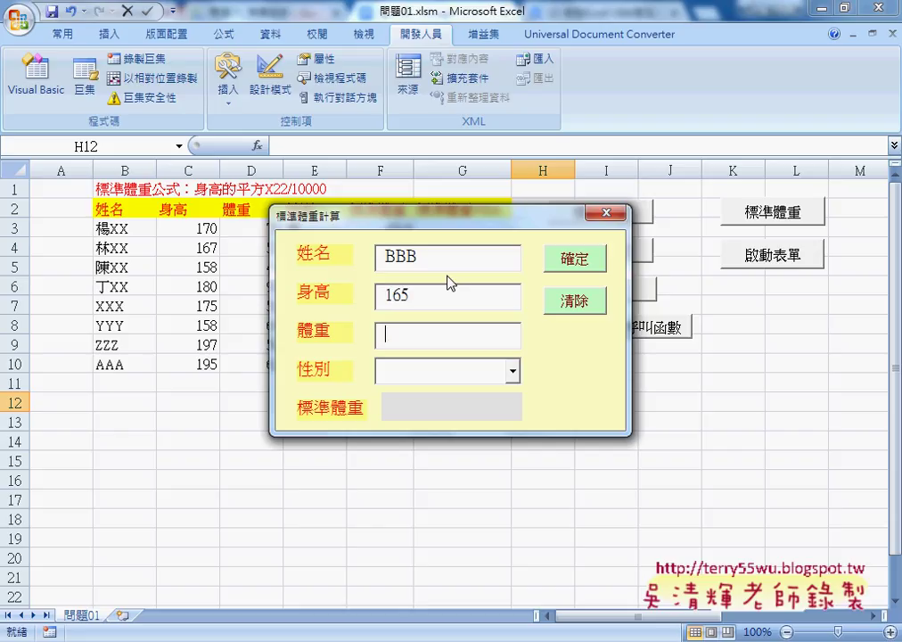
pyautogui.write('85')
pyautogui.press('Tab')
pyautogui.press('Down')
pyautogui.moveTo(470, 220); pyautogui.dragTo(589, 203)
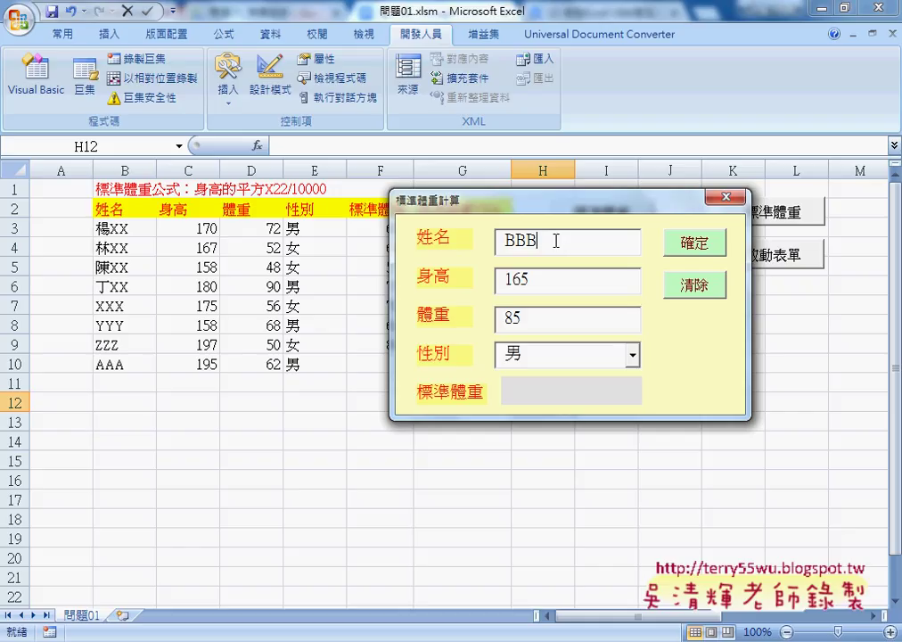
pyautogui.click(727, 196)
# Step: Open the myD combo box's code and create a myD_Enter event handler
pyautogui.click(504, 326)
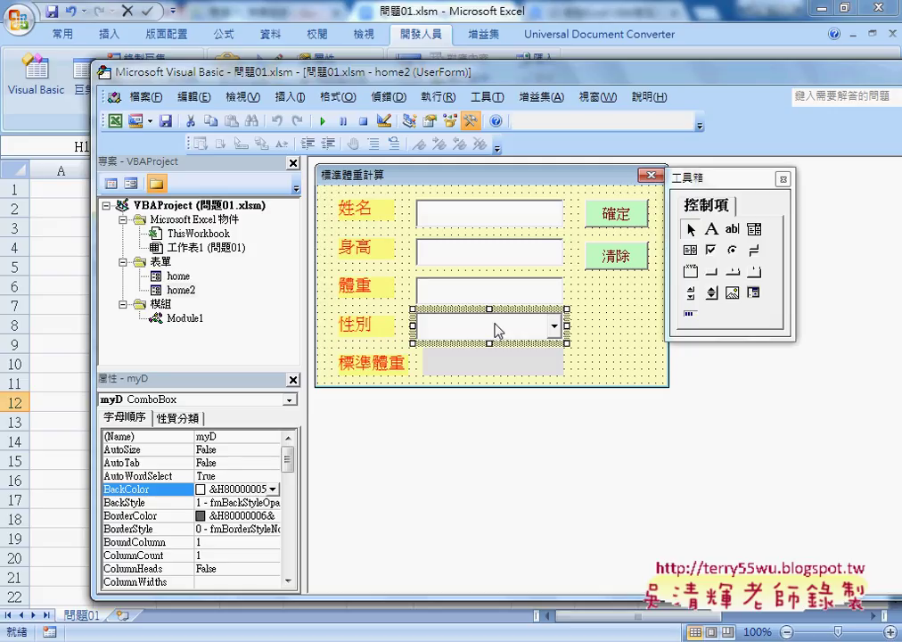
pyautogui.doubleClick(499, 325)
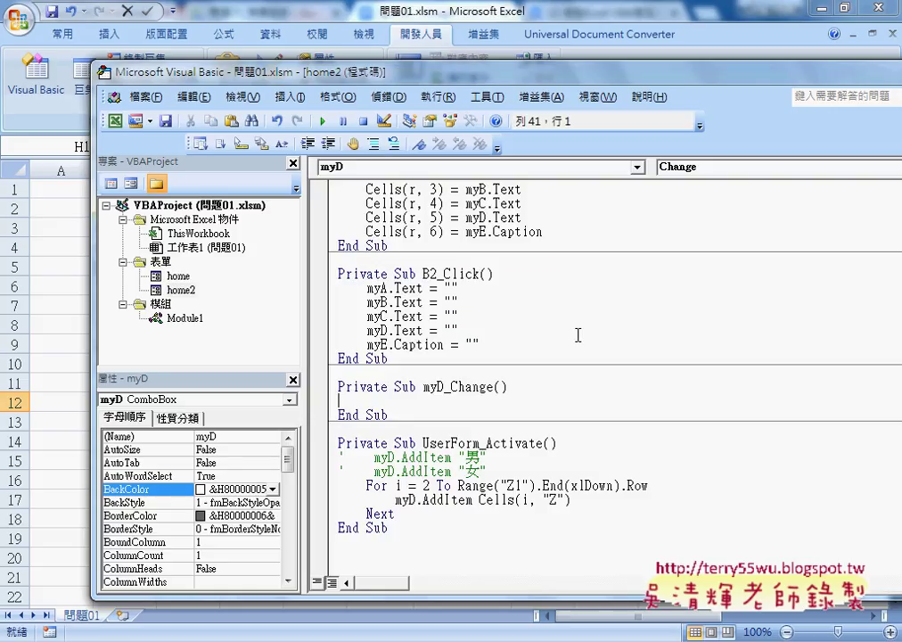
pyautogui.click(479, 390)
pyautogui.click(684, 167)
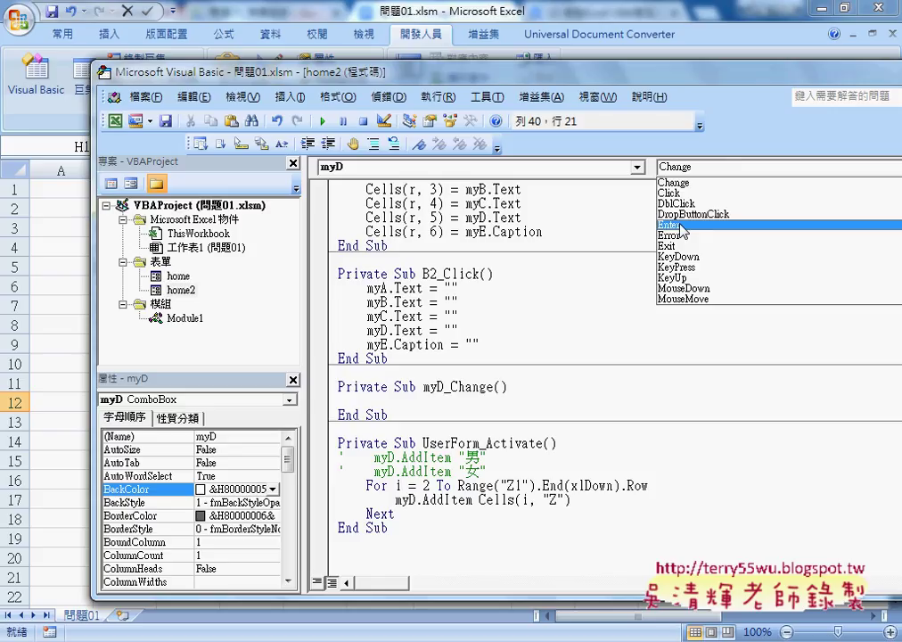
pyautogui.click(682, 226)
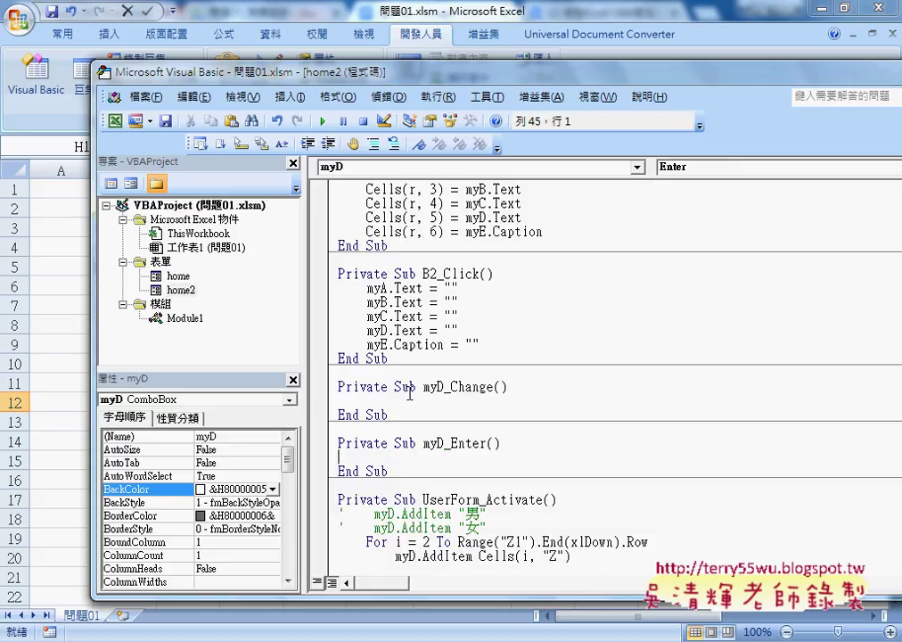
# Step: Delete the unused myD_Change procedure and indent the empty line inside myD_Enter
pyautogui.moveTo(412, 419); pyautogui.dragTo(329, 381)
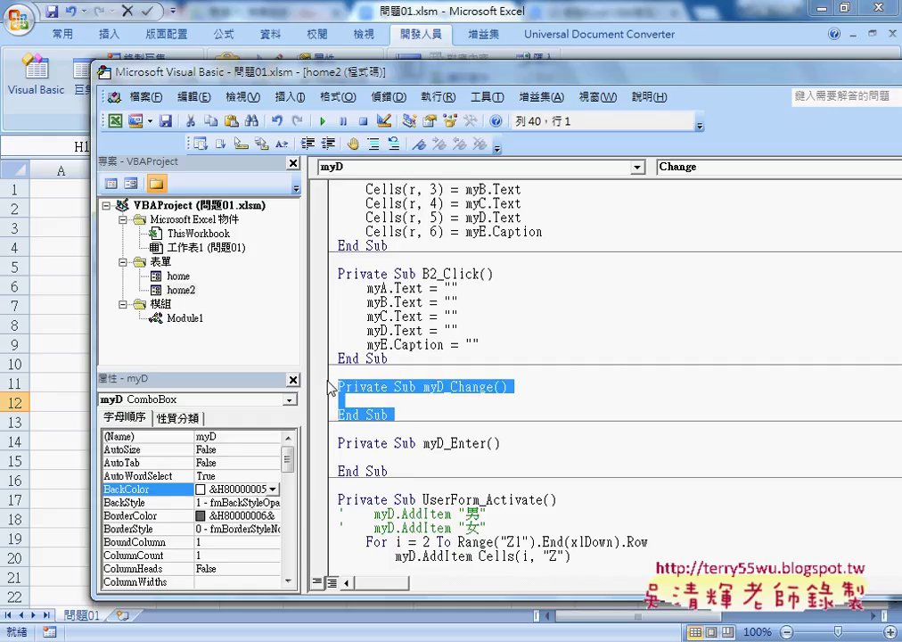
pyautogui.press('Delete')
pyautogui.press('Delete')
pyautogui.press('Down')
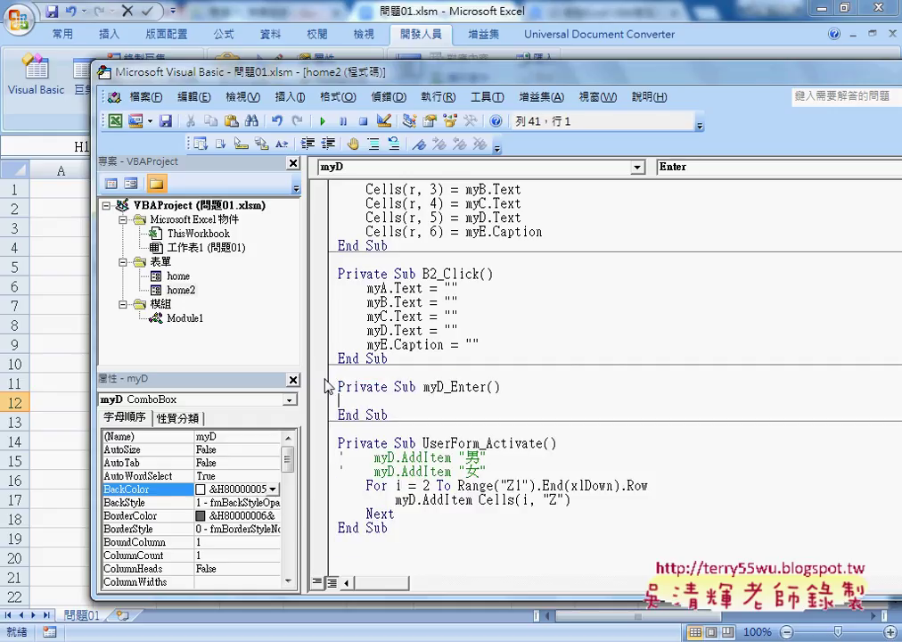
pyautogui.press('Tab')
# Step: Check the B1_Click procedure name and type 'call' inside myD_Enter
pyautogui.scroll(4, 494, 311)
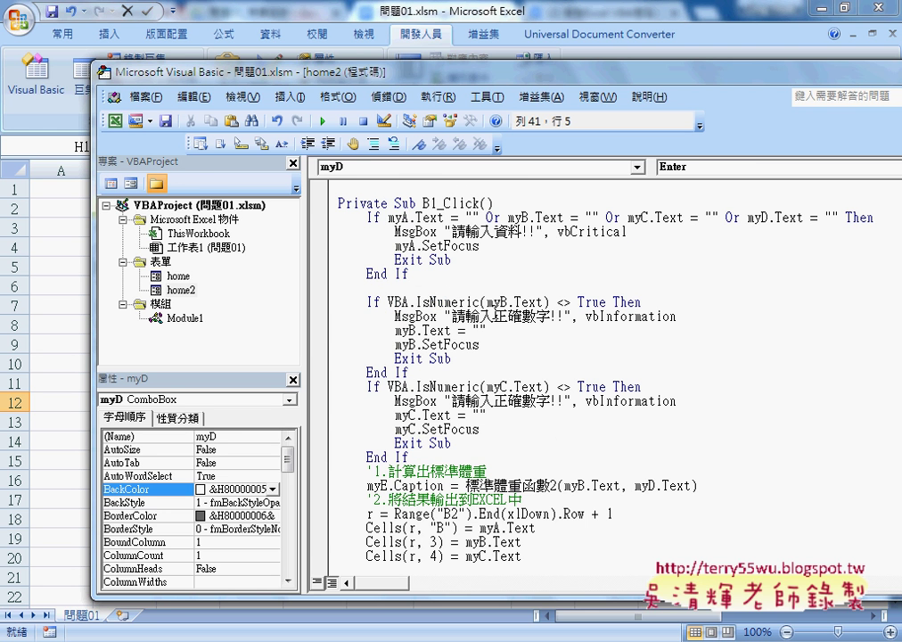
pyautogui.doubleClick(429, 203)
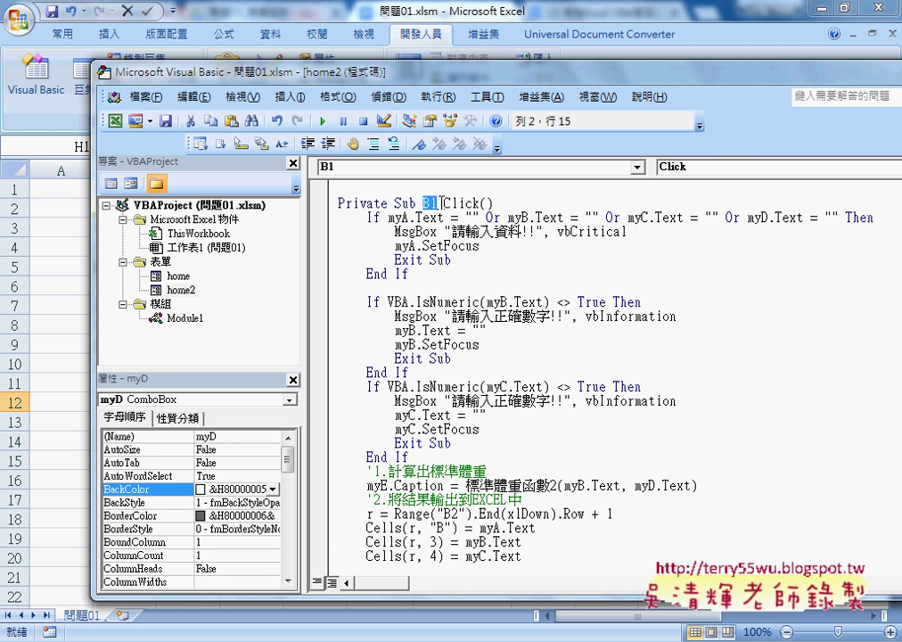
pyautogui.moveTo(432, 203); pyautogui.dragTo(481, 203)
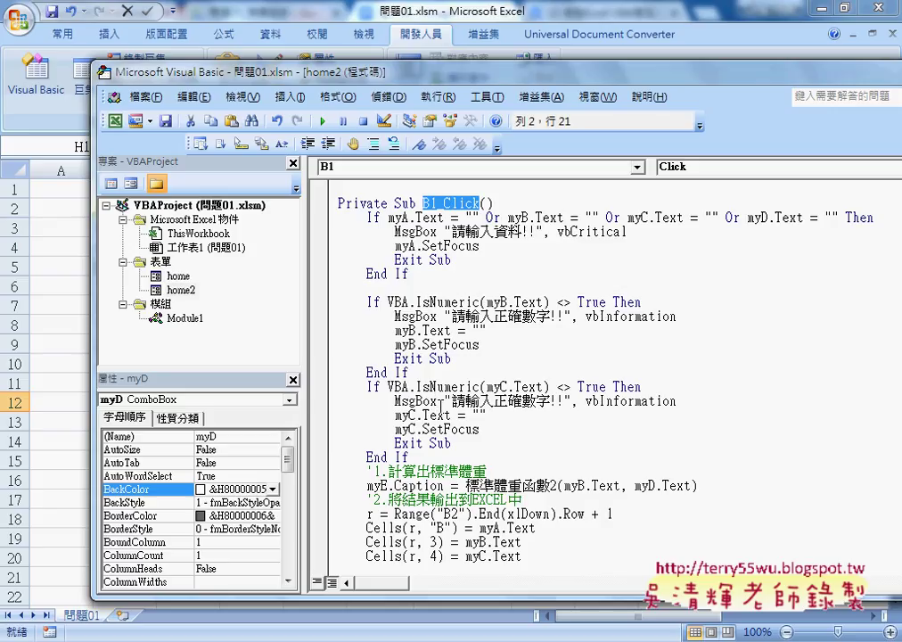
pyautogui.scroll(-2, 447, 400)
pyautogui.scroll(-6, 447, 401)
pyautogui.click(451, 400)
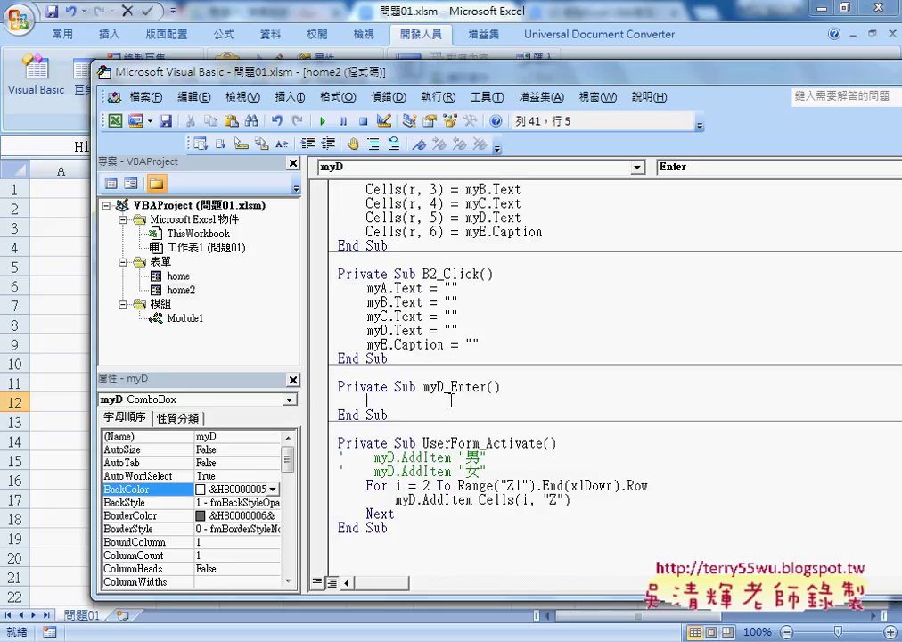
pyautogui.write('c')
pyautogui.write('all')
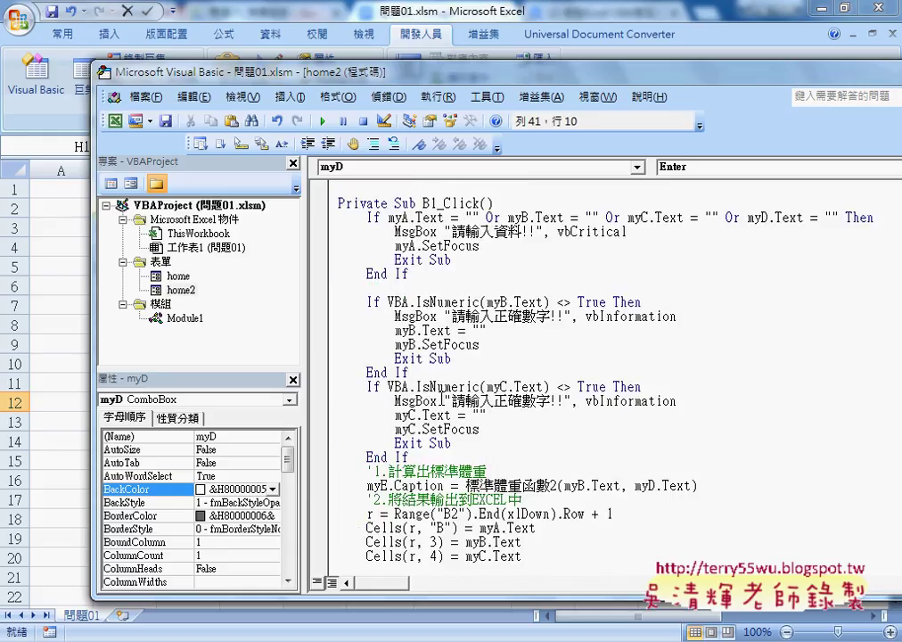
pyautogui.press('Return')
pyautogui.press('Return')
pyautogui.doubleClick(424, 204)
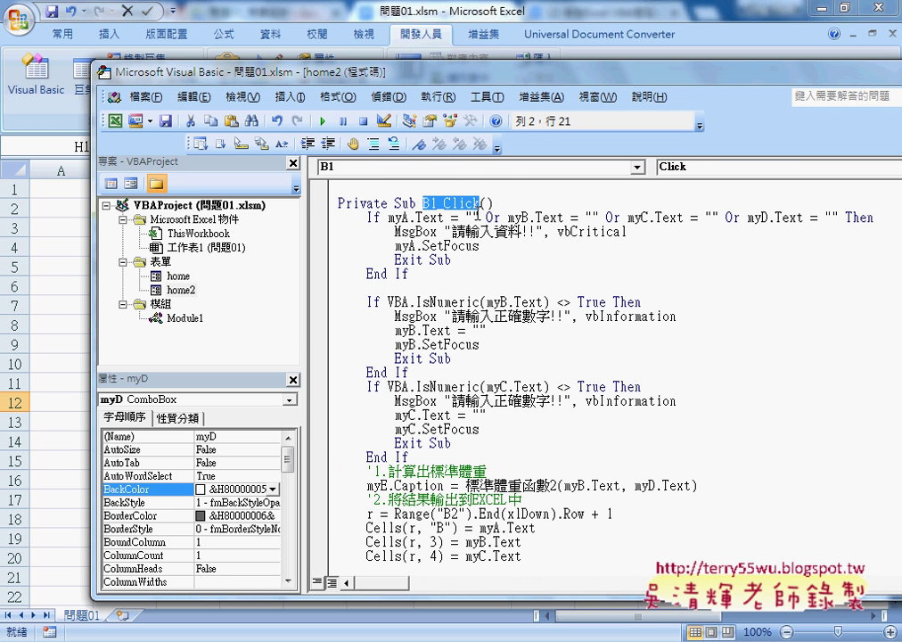
pyautogui.scroll(-8, 508, 419)
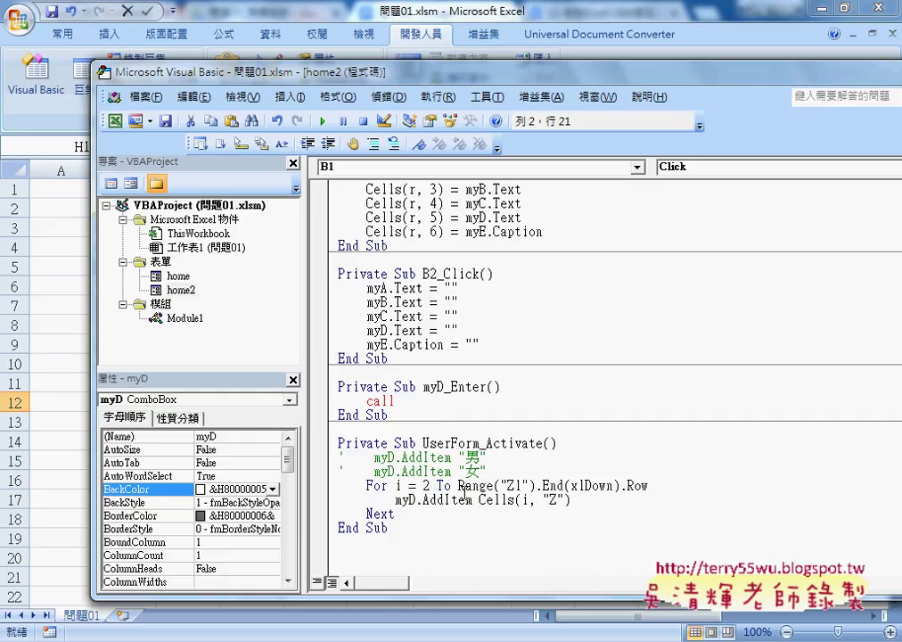
# Step: Write Call B1_Click in myD_Enter, then copy it and edit it into Call B2_Click
pyautogui.click(436, 402)
pyautogui.write('B1_Click')
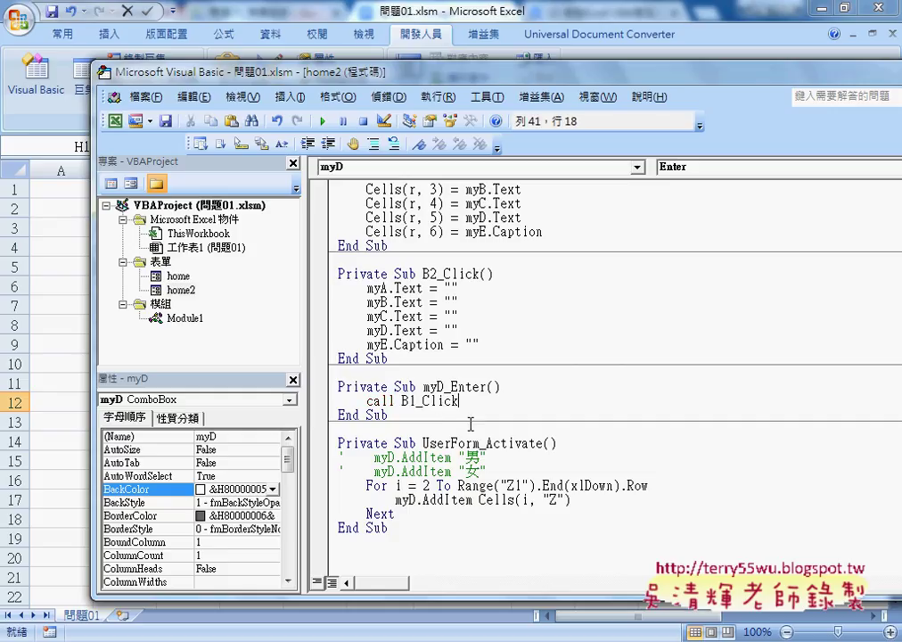
pyautogui.press('Return')
pyautogui.moveTo(458, 401); pyautogui.dragTo(368, 402)
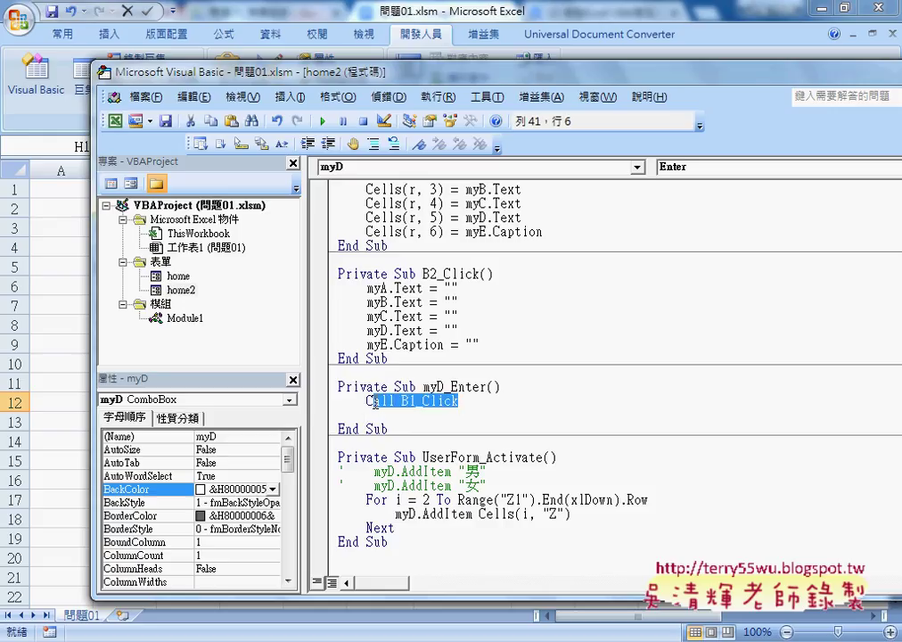
pyautogui.hotkey('ctrl', 'c')
pyautogui.press('Down')
pyautogui.hotkey('ctrl', 'v')
pyautogui.click(415, 414)
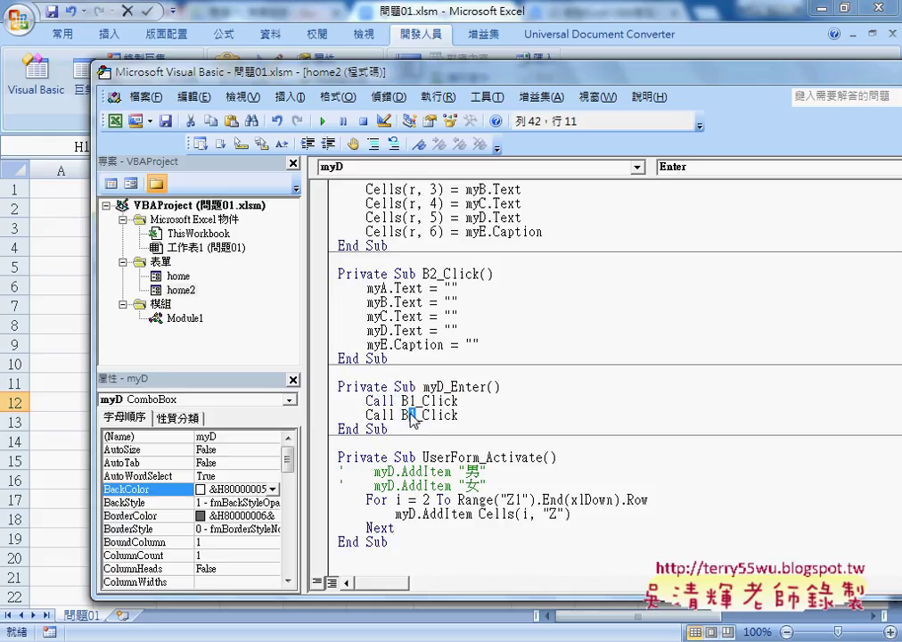
pyautogui.press('BackSpace')
pyautogui.write('2')
pyautogui.click(466, 416)
pyautogui.press('Return')
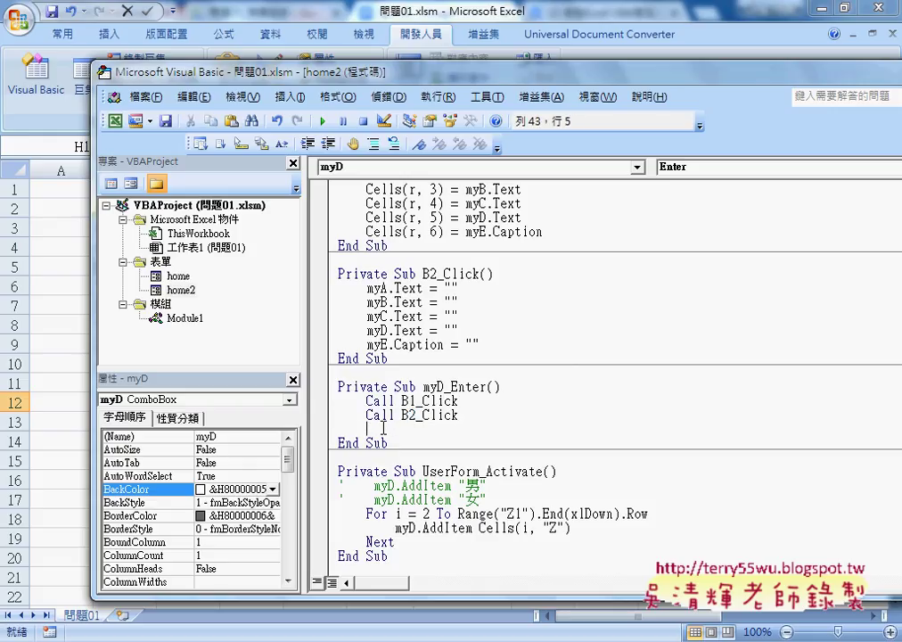
# Step: Add a myA.SetFocus line after the calls using the member suggestions
pyautogui.write('my')
pyautogui.write('A.')
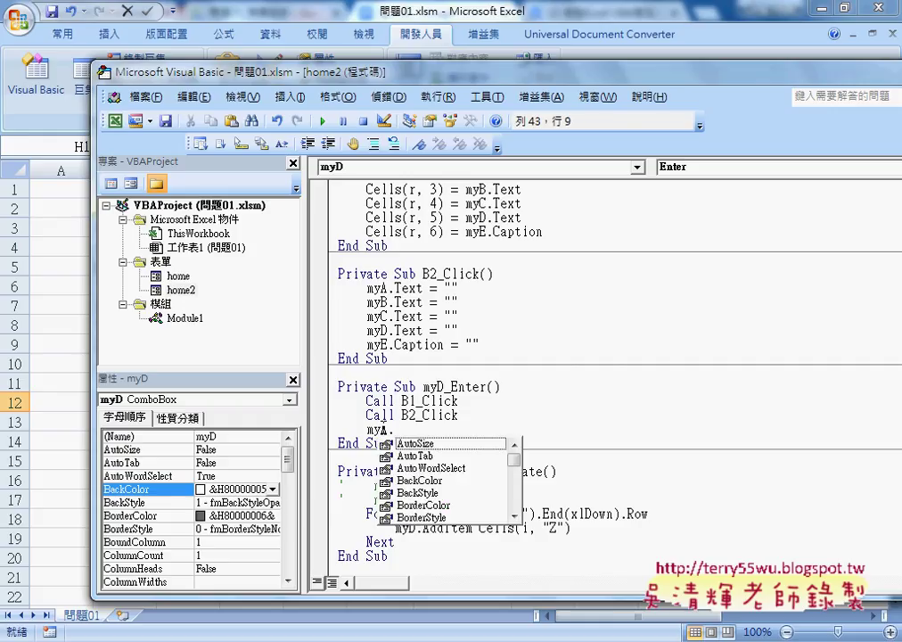
pyautogui.write('se')
pyautogui.press('Down')
pyautogui.press('Down')
pyautogui.press('Down')
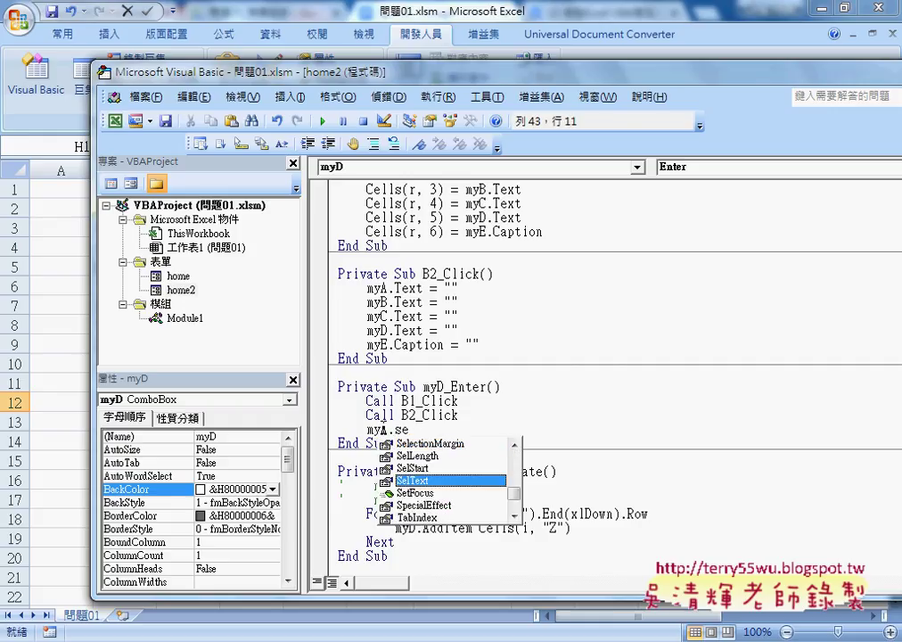
pyautogui.press('Down')
pyautogui.press('Down')
pyautogui.press('Up')
pyautogui.press('space')
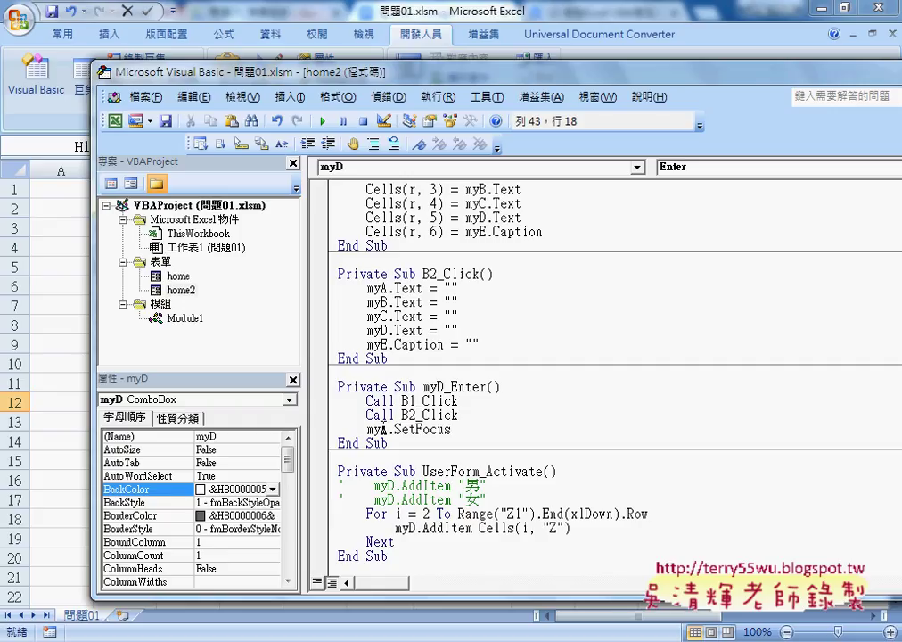
pyautogui.click(475, 499)
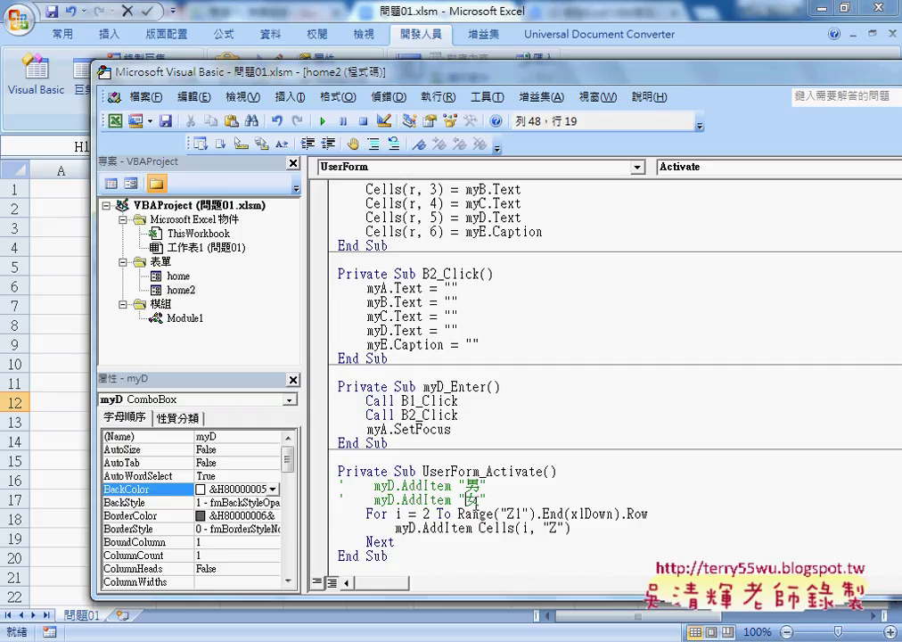
# Step: Run the form with name bbb, height 185, weight 23 and submit without a gender
pyautogui.click(322, 121)
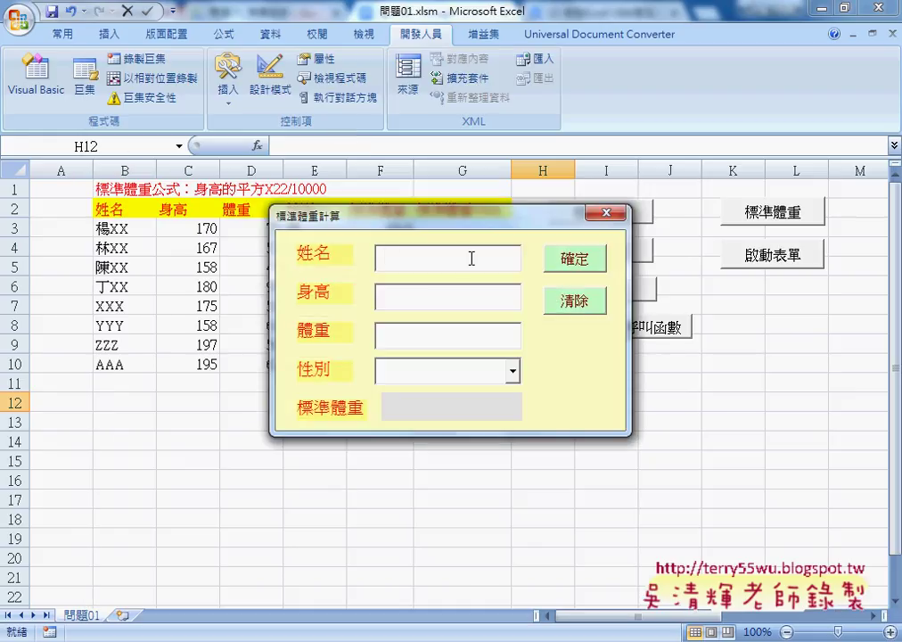
pyautogui.write('bbb')
pyautogui.press('Tab')
pyautogui.write('18')
pyautogui.write('5')
pyautogui.press('Tab')
pyautogui.write('23')
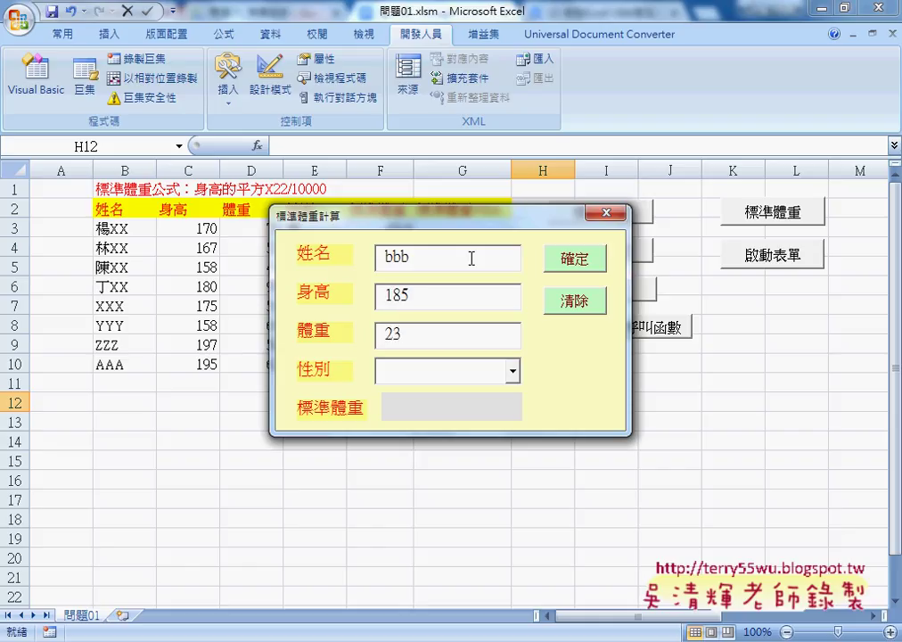
pyautogui.press('Return')
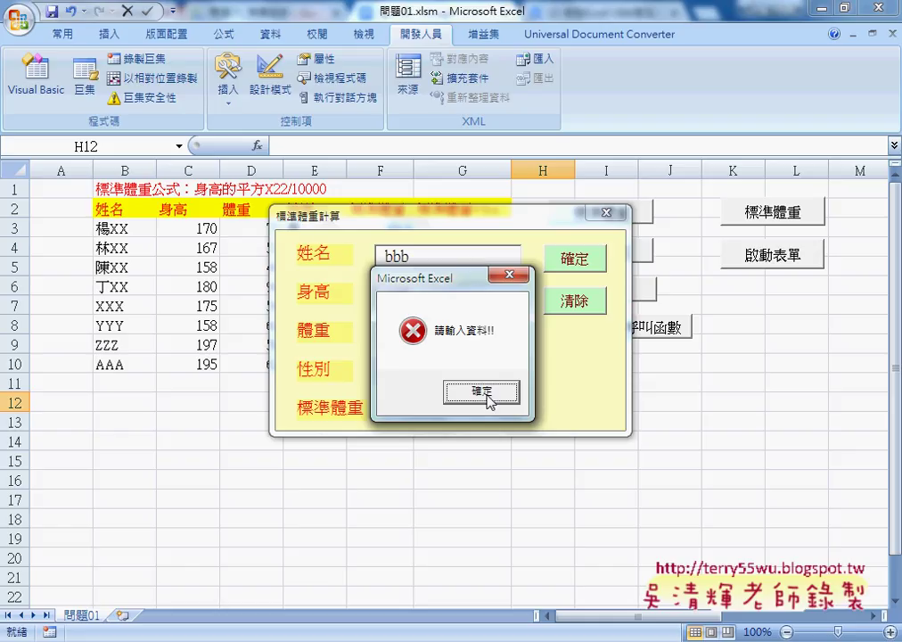
# Step: Dismiss the 請輸入資料!! warning twice and close the running form
pyautogui.moveTo(453, 280); pyautogui.dragTo(655, 233)
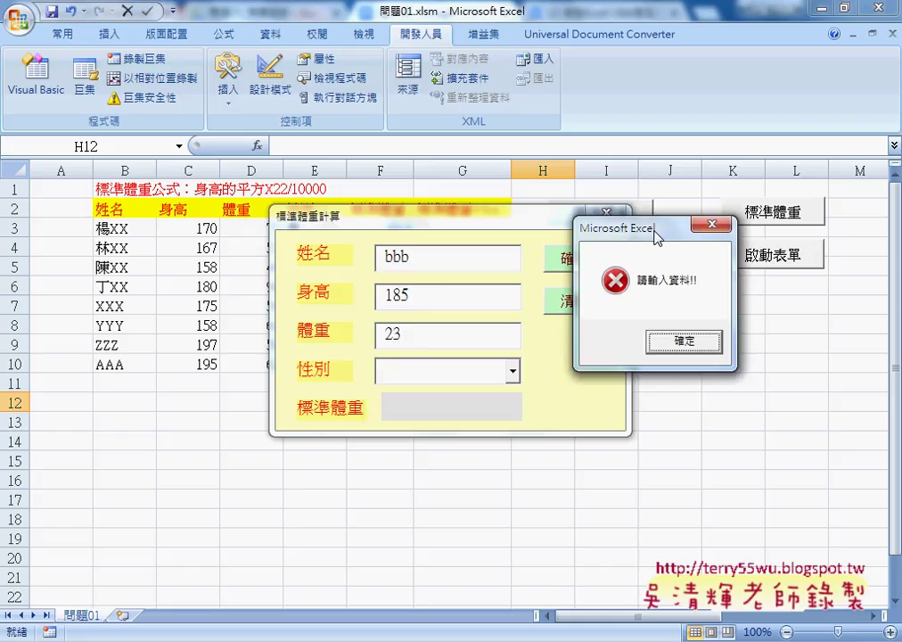
pyautogui.click(692, 344)
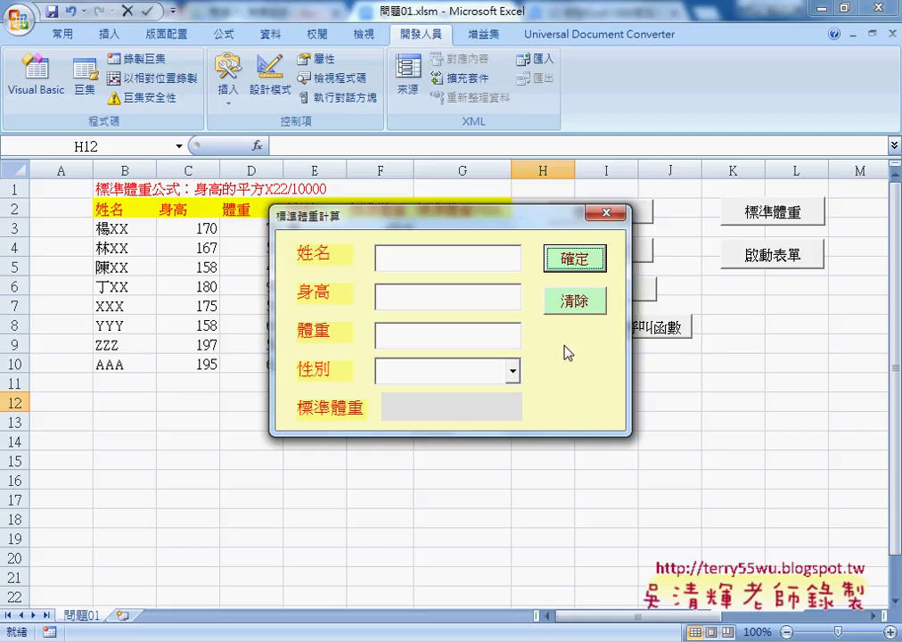
pyautogui.press('Return')
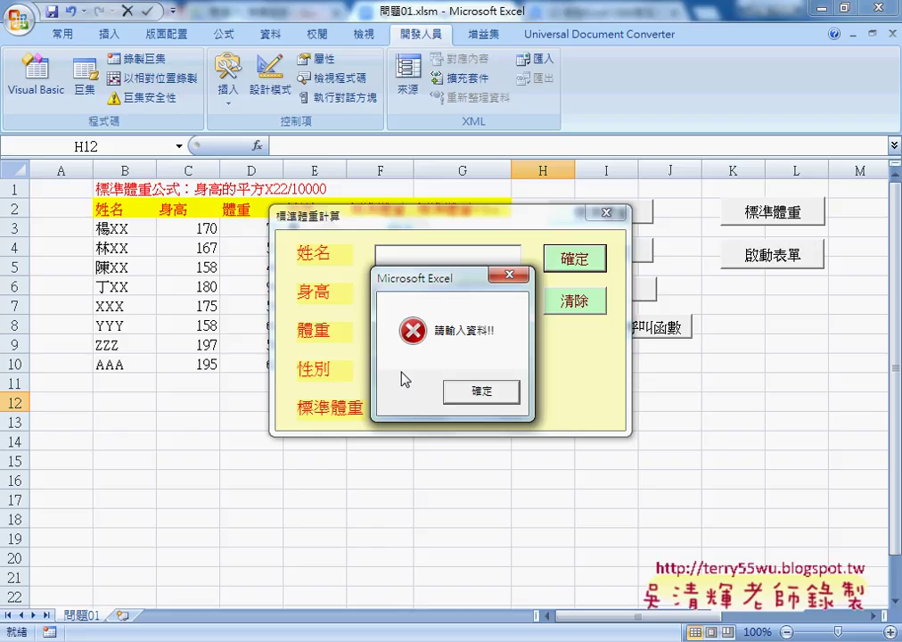
pyautogui.click(478, 393)
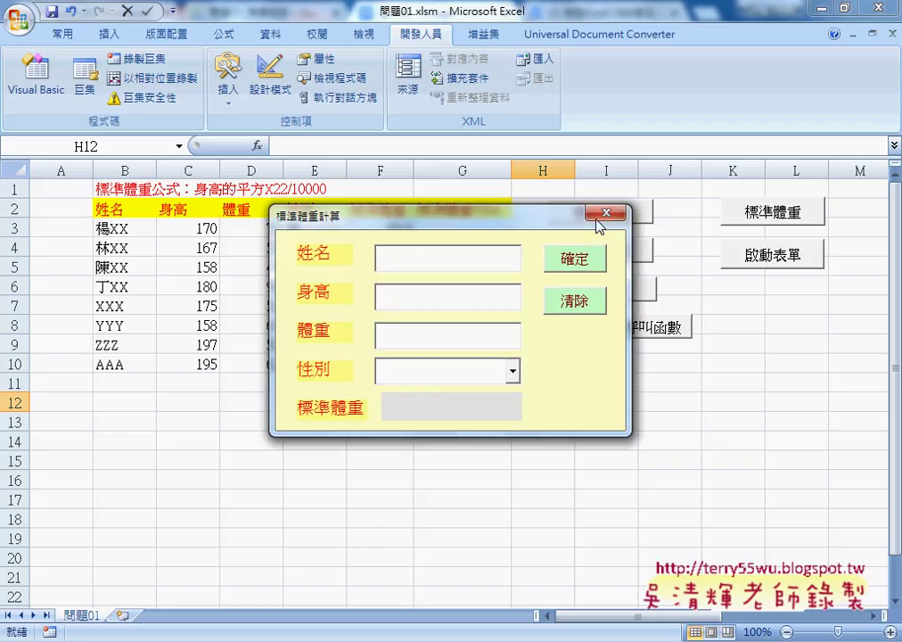
pyautogui.click(598, 217)
# Step: Comment out the whole myD_Enter procedure with Comment Block and reopen the home2 designer
pyautogui.click(539, 324)
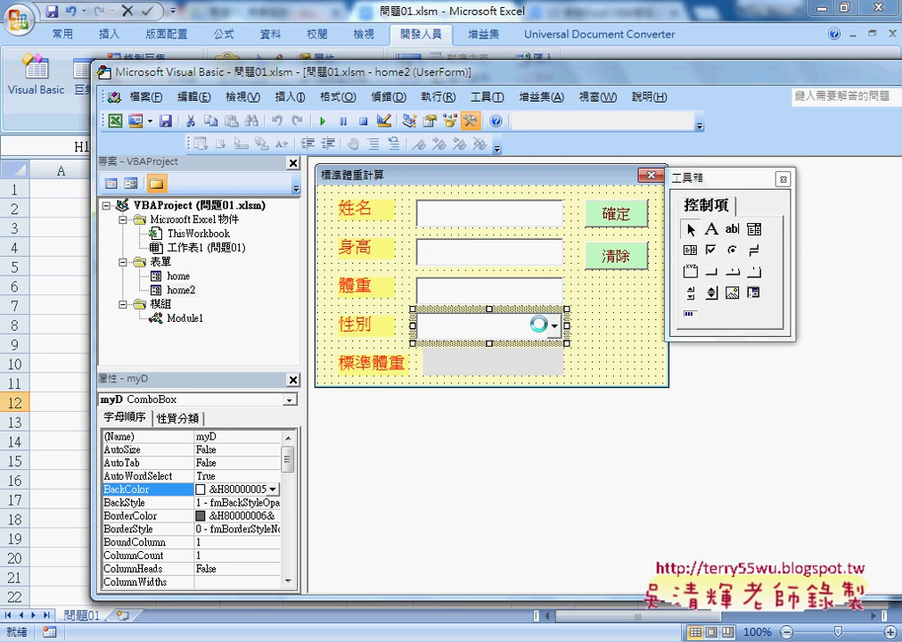
pyautogui.moveTo(451, 358); pyautogui.dragTo(489, 358)
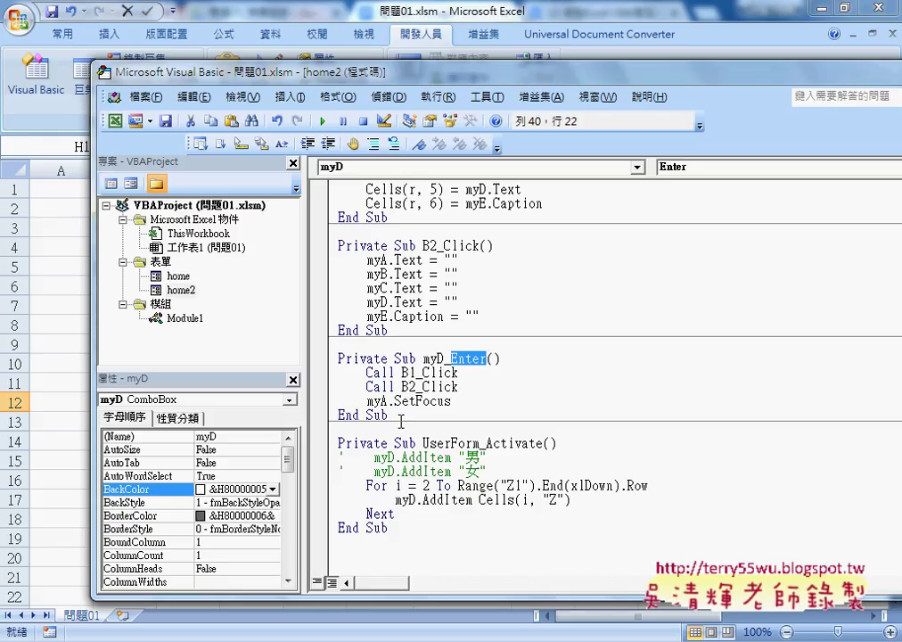
pyautogui.moveTo(392, 414); pyautogui.dragTo(333, 356)
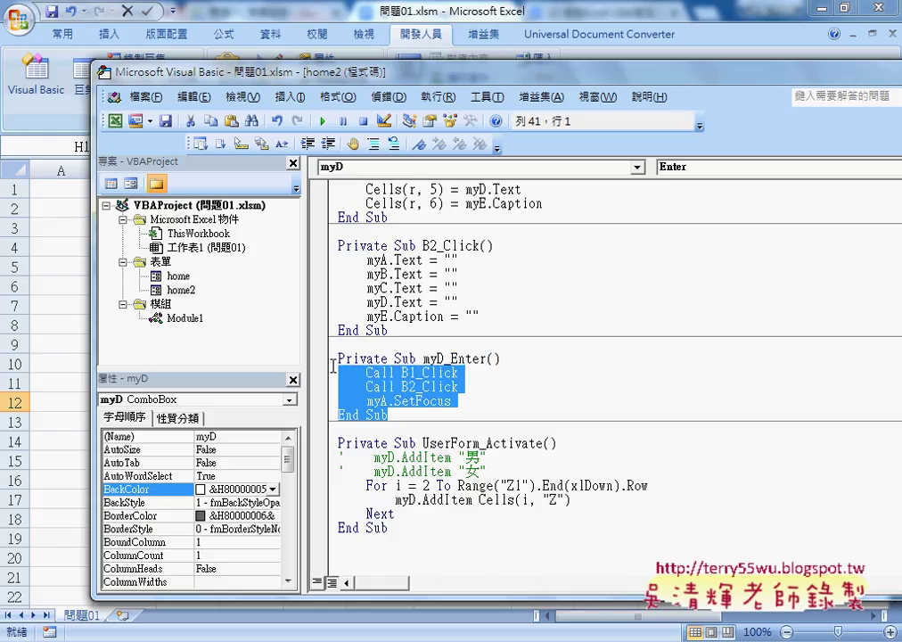
pyautogui.click(373, 144)
pyautogui.click(464, 429)
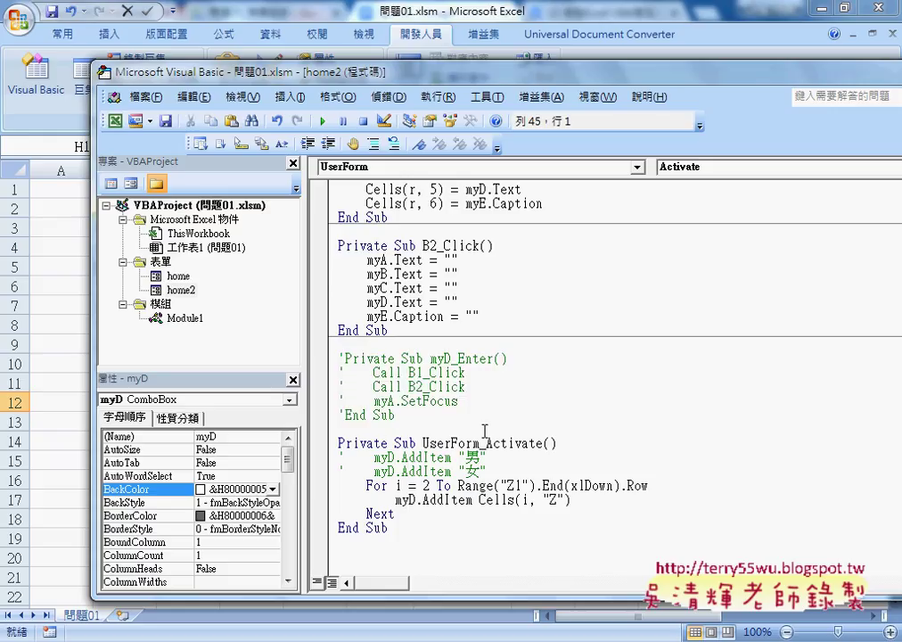
pyautogui.doubleClick(186, 292)
pyautogui.click(624, 343)
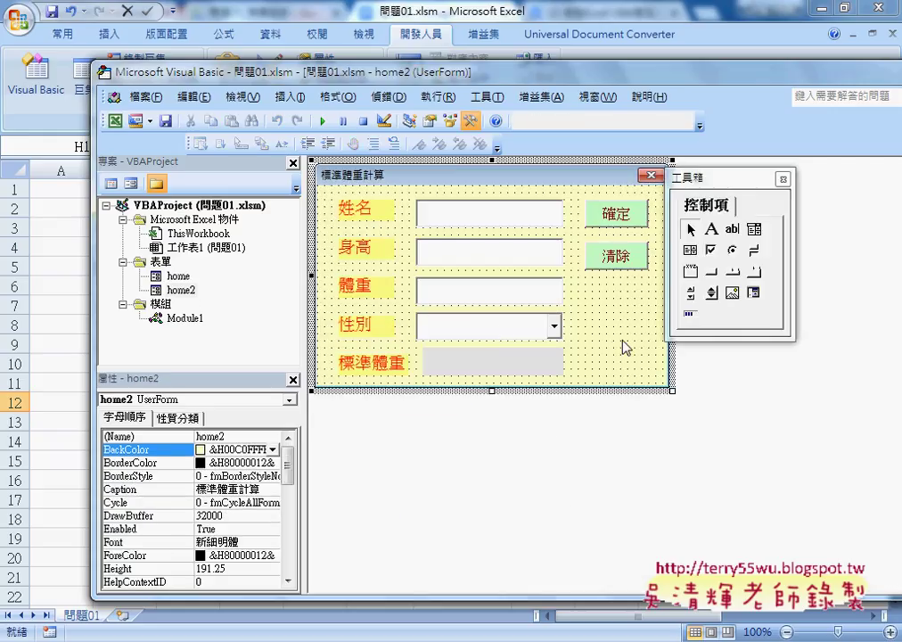
# Step: Create a KeyDown event procedure for the myD gender combo box
pyautogui.doubleClick(502, 328)
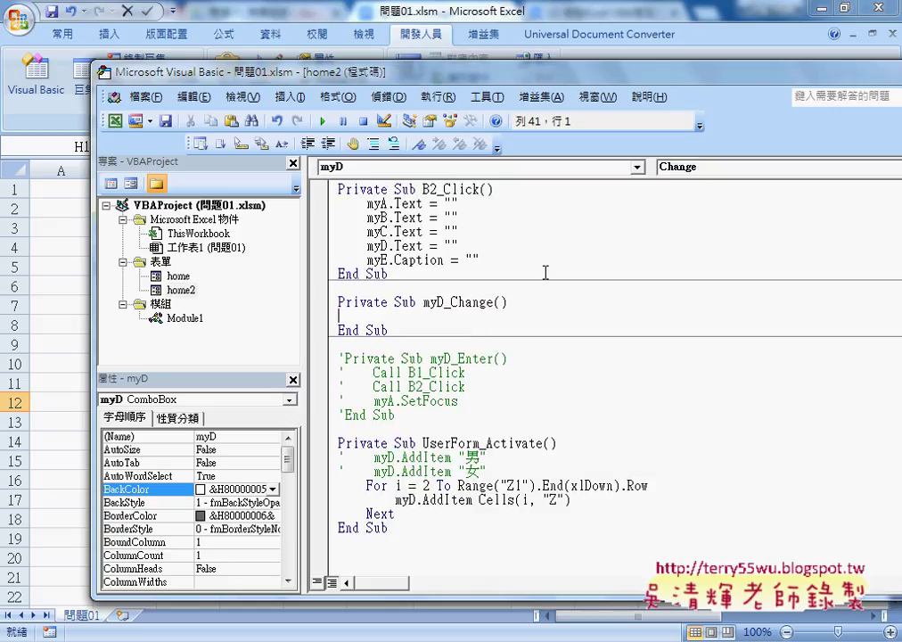
pyautogui.click(702, 169)
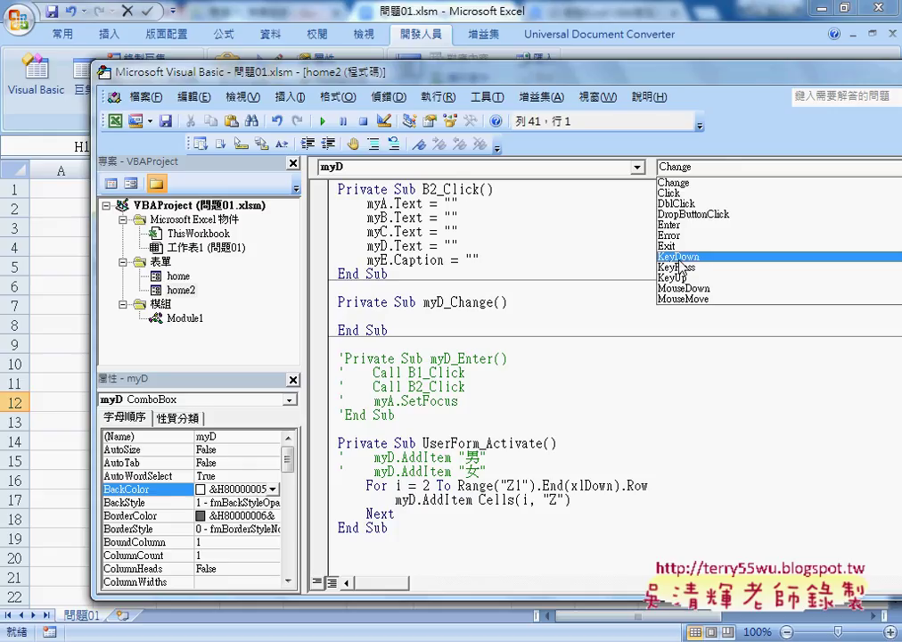
pyautogui.click(681, 258)
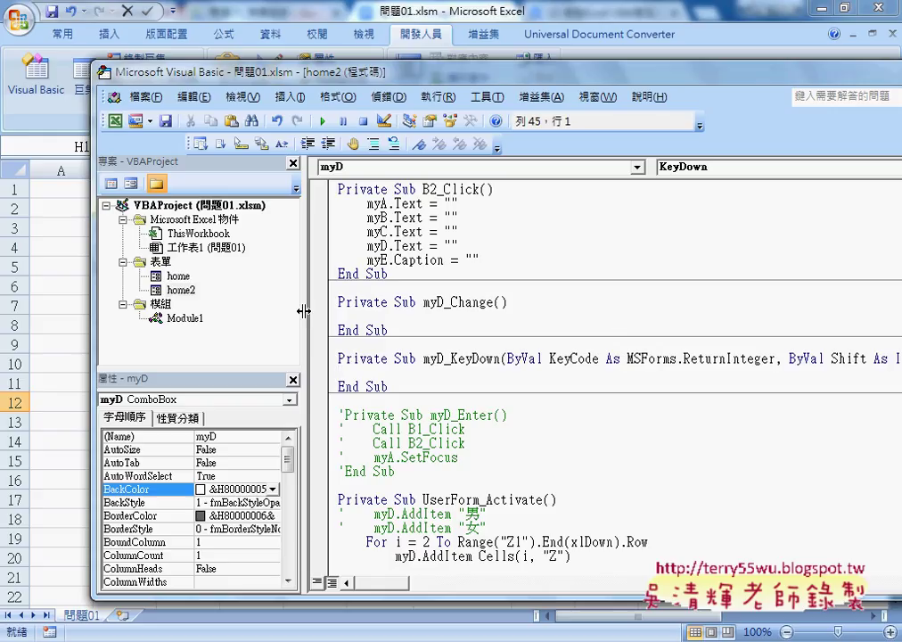
pyautogui.moveTo(302, 307); pyautogui.dragTo(220, 294)
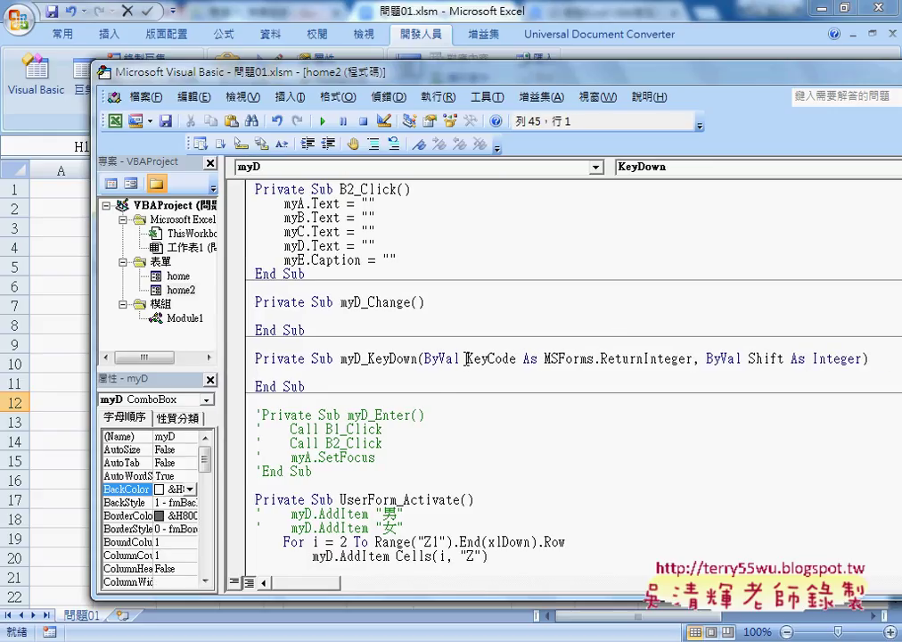
pyautogui.moveTo(466, 359); pyautogui.dragTo(515, 362)
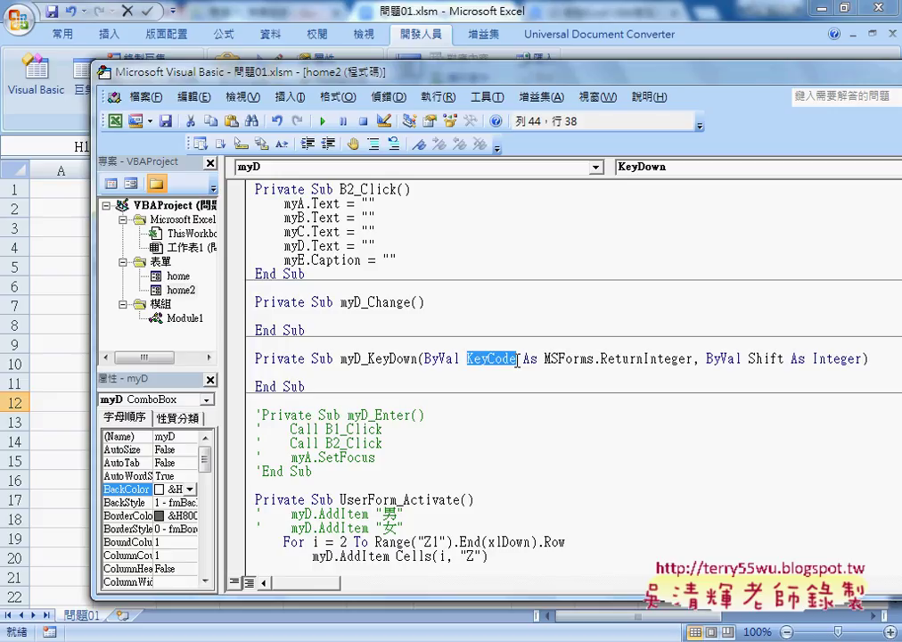
# Step: Write the indented line If KeyCode = 13 Then inside myD_KeyDown
pyautogui.click(341, 372)
pyautogui.press('Tab')
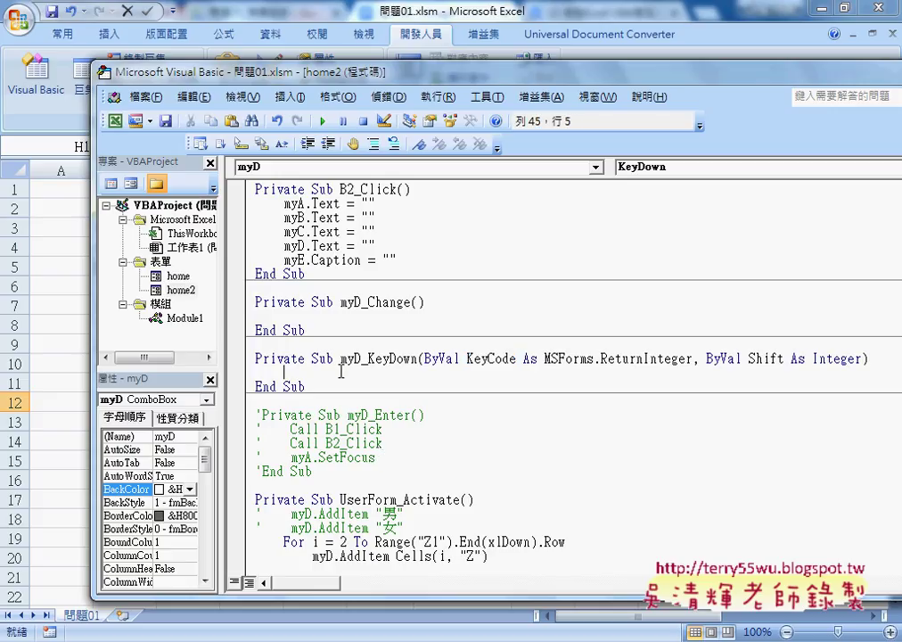
pyautogui.write('if')
pyautogui.click(479, 355)
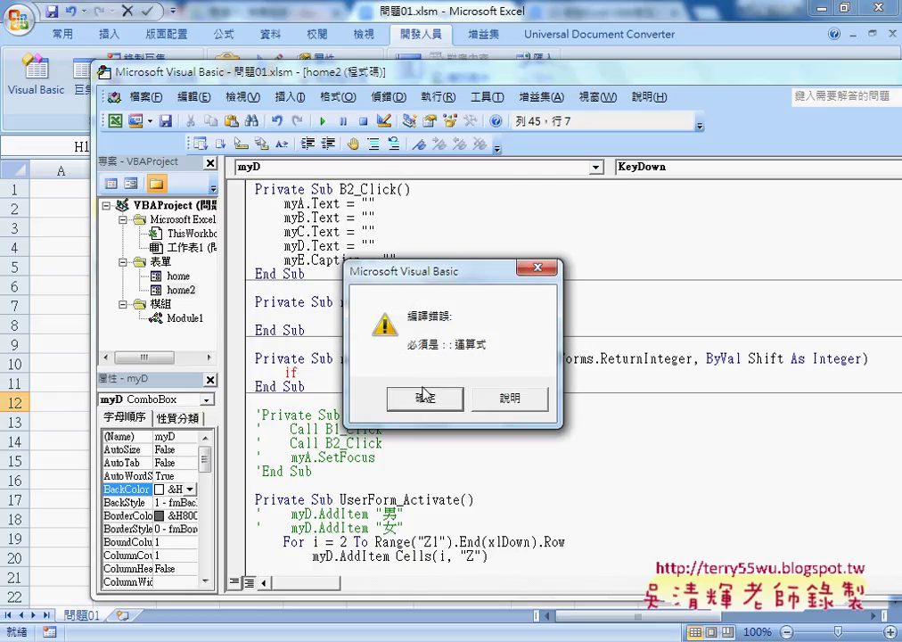
pyautogui.press('Return')
pyautogui.doubleClick(479, 354)
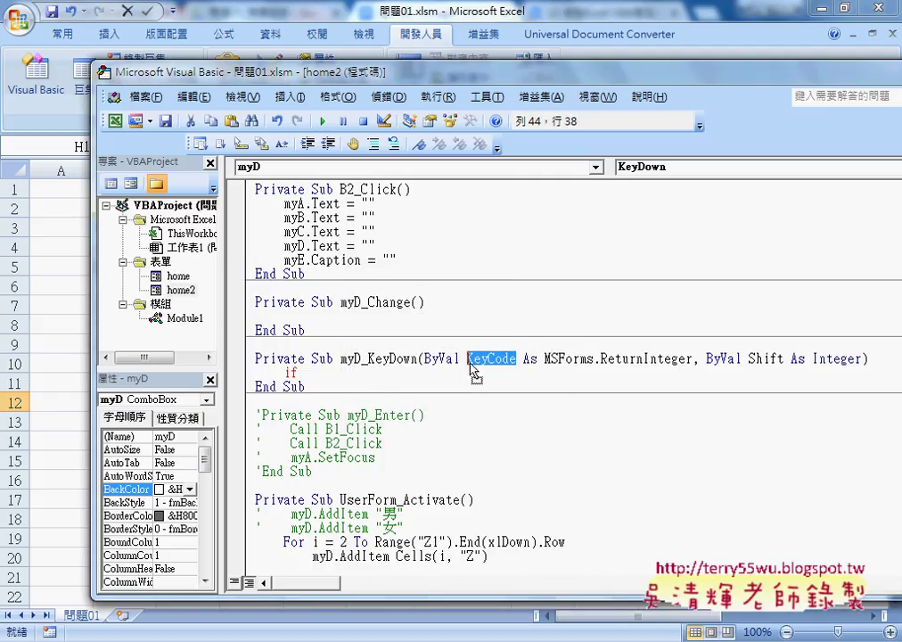
pyautogui.hotkey('ctrl', 'c')
pyautogui.click(392, 373)
pyautogui.hotkey('ctrl', 'v')
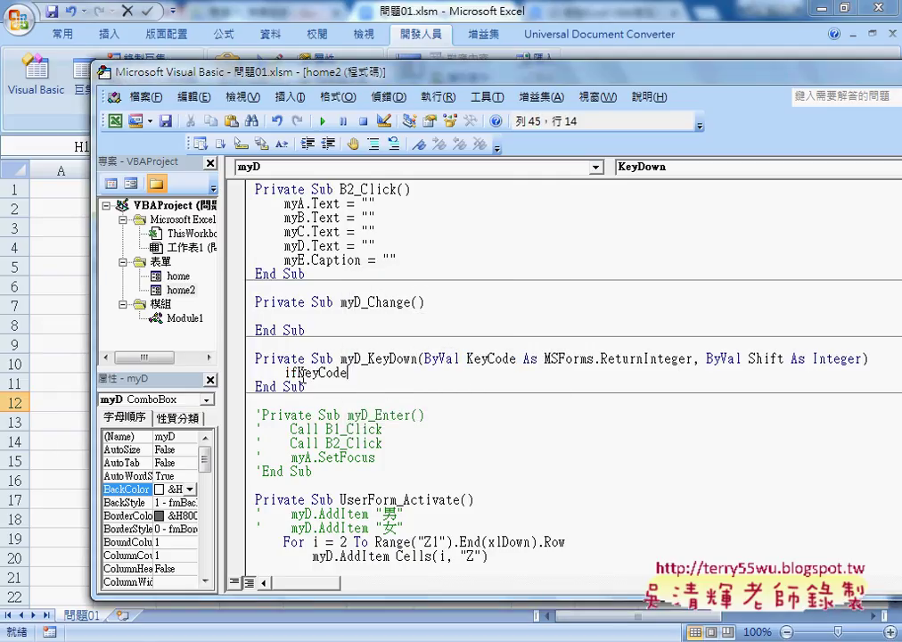
pyautogui.press('Left')
pyautogui.press('Left')
pyautogui.press('Left')
pyautogui.press('End')
pyautogui.write('=')
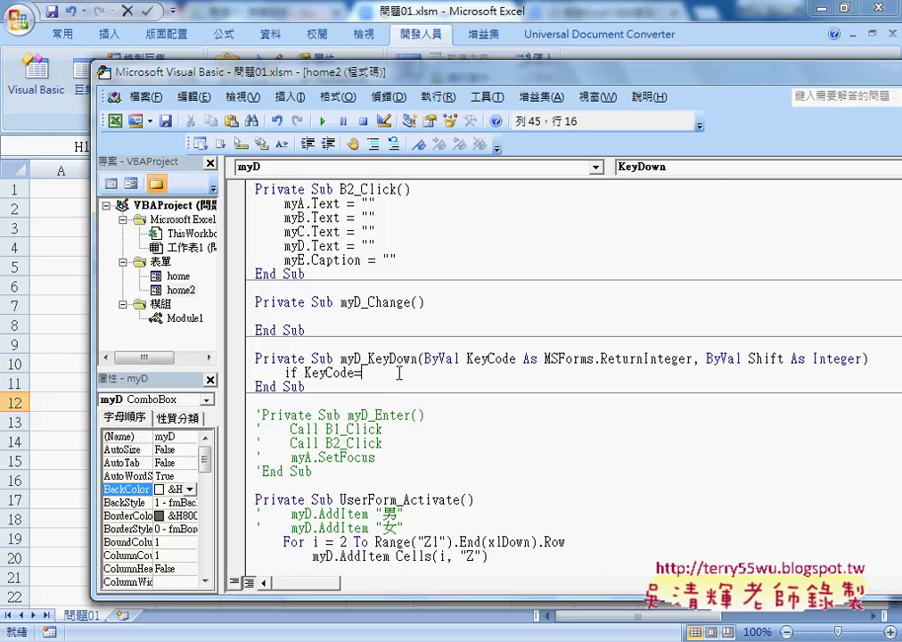
pyautogui.write('13')
pyautogui.write(' th')
pyautogui.write('en')
pyautogui.press('Return')
pyautogui.press('Return')
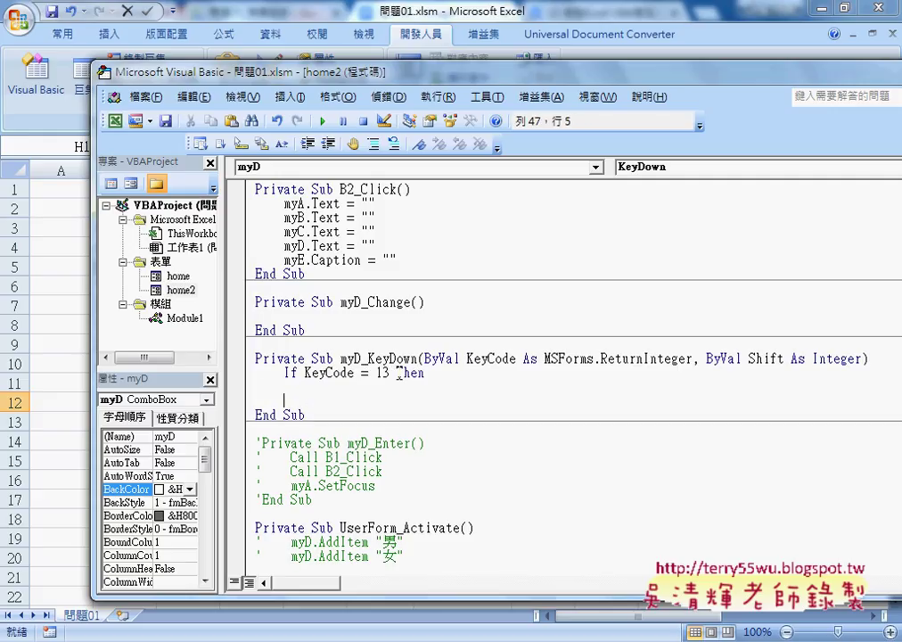
# Step: Add End If and put the uncommented, indented Call and SetFocus lines inside the block
pyautogui.write('end ')
pyautogui.write('if')
pyautogui.press('Up')
pyautogui.moveTo(378, 485); pyautogui.dragTo(256, 457)
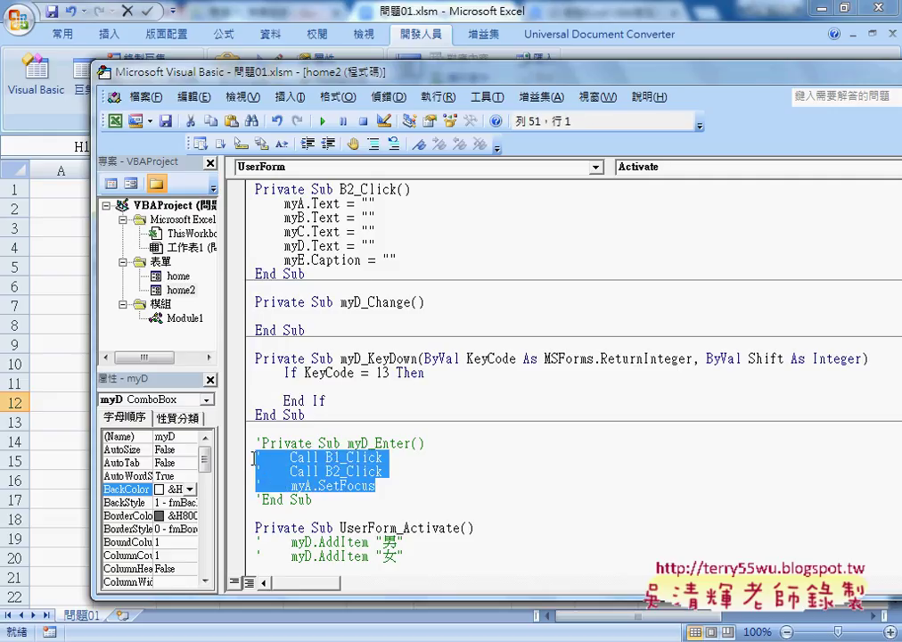
pyautogui.hotkey('ctrl', 'c')
pyautogui.click(253, 389)
pyautogui.hotkey('ctrl', 'v')
pyautogui.moveTo(405, 415)
pyautogui.mouseDown()
pyautogui.moveTo(277, 401)
pyautogui.moveTo(265, 361)
pyautogui.mouseUp()
pyautogui.click(393, 144)
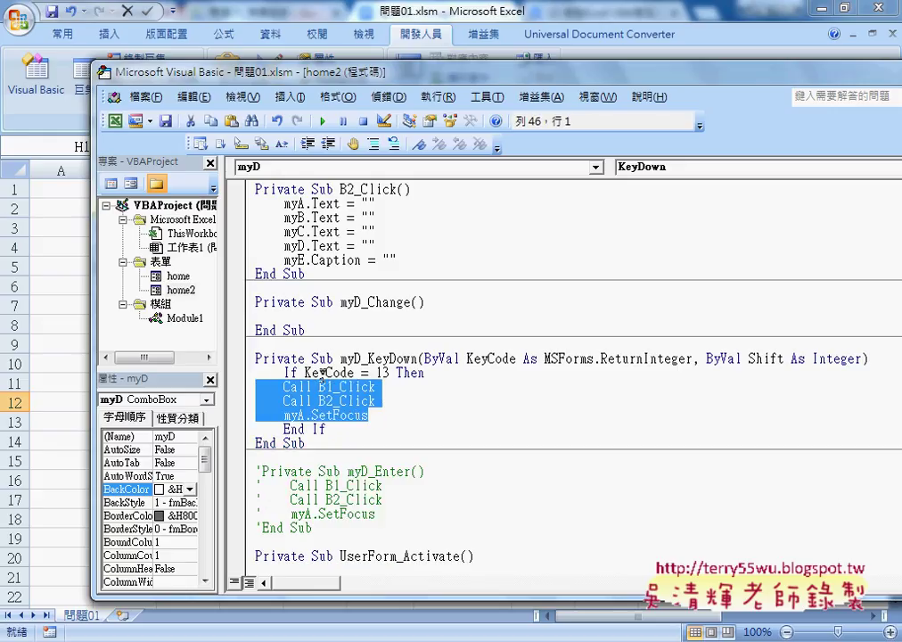
pyautogui.press('Tab')
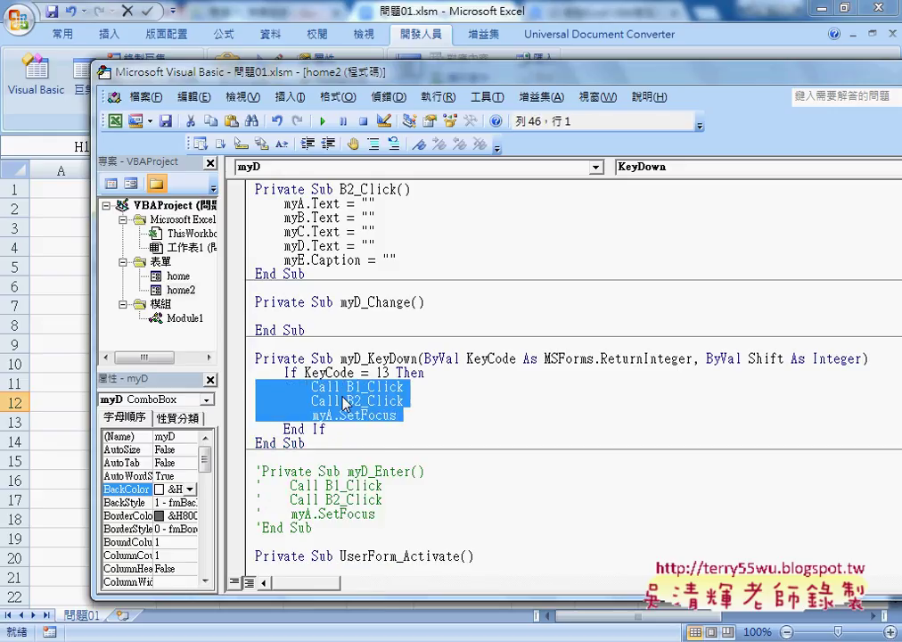
pyautogui.click(344, 372)
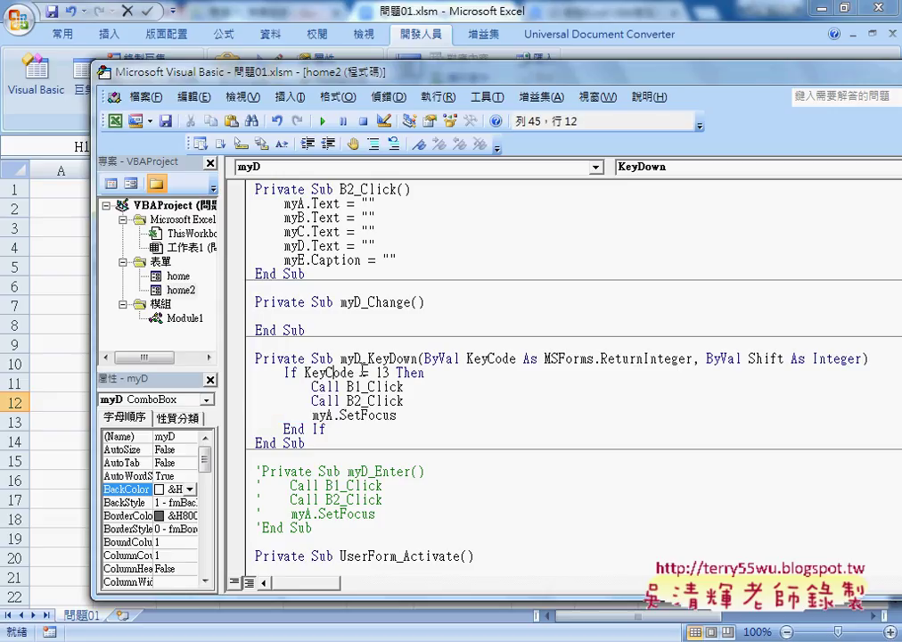
# Step: Put a breakpoint on the If KeyCode = 13 Then check
pyautogui.moveTo(369, 359); pyautogui.dragTo(518, 359)
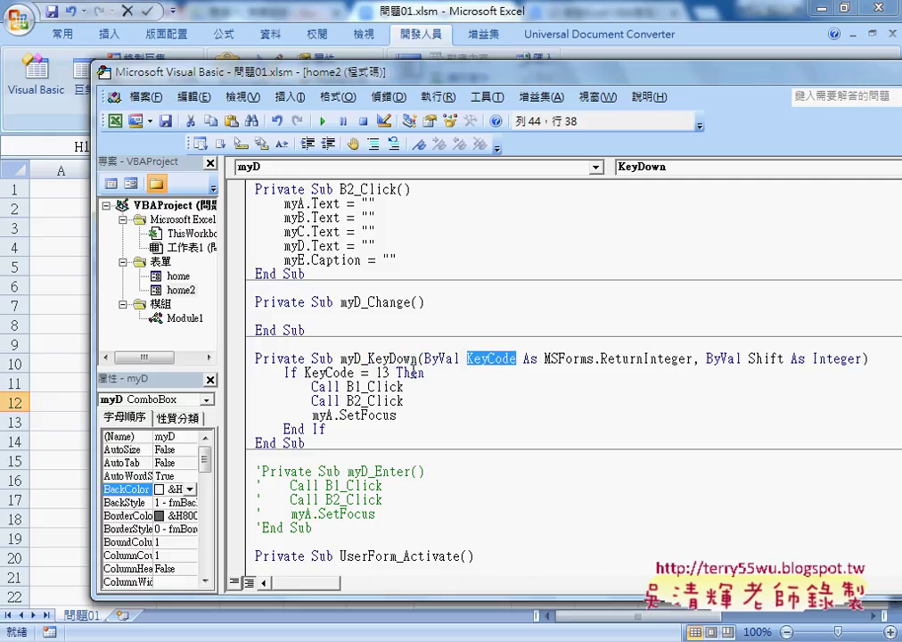
pyautogui.moveTo(305, 372); pyautogui.dragTo(392, 372)
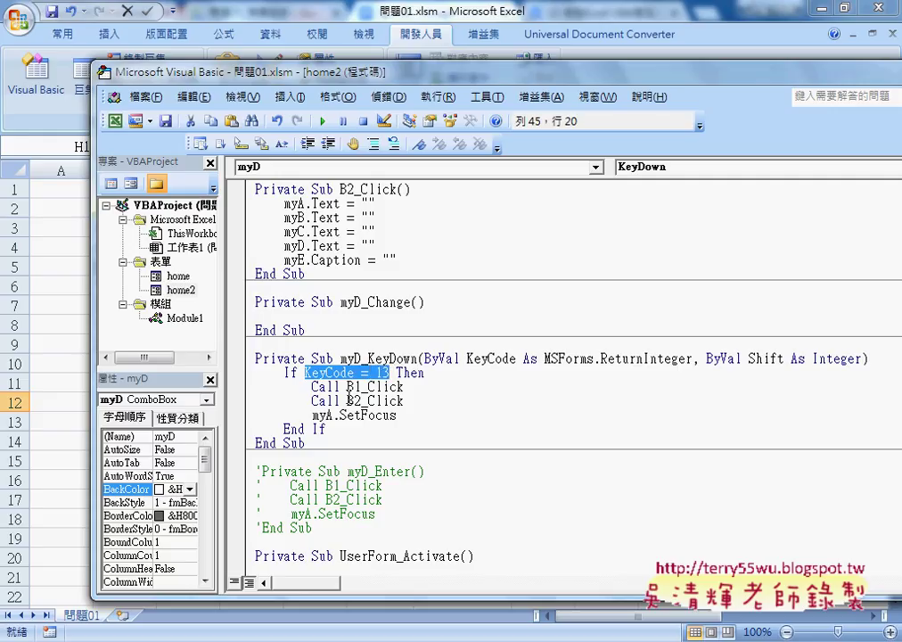
pyautogui.click(235, 373)
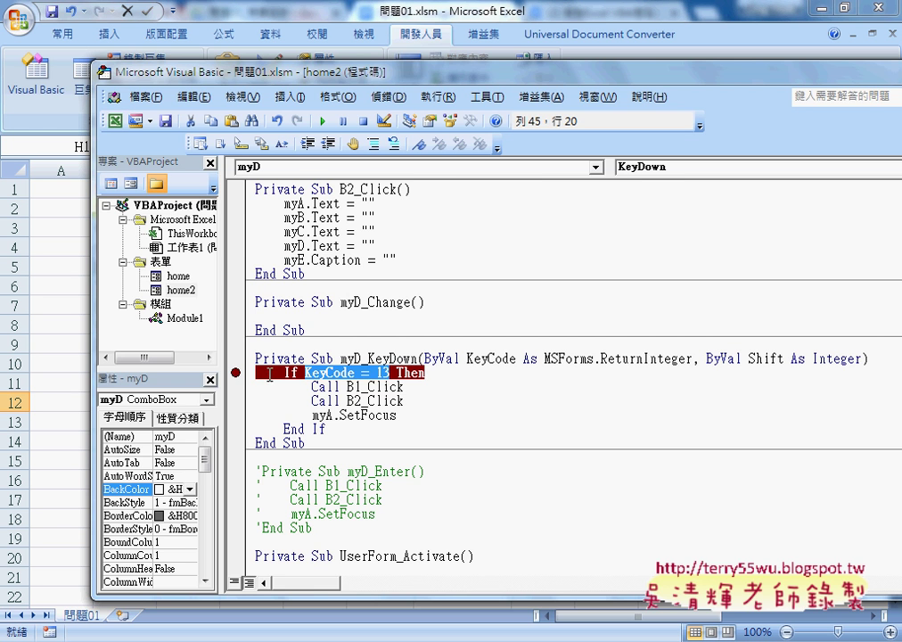
# Step: Run the form with name BBB, height 168, weight 65 and gender 男, confirming with Enter
pyautogui.click(322, 121)
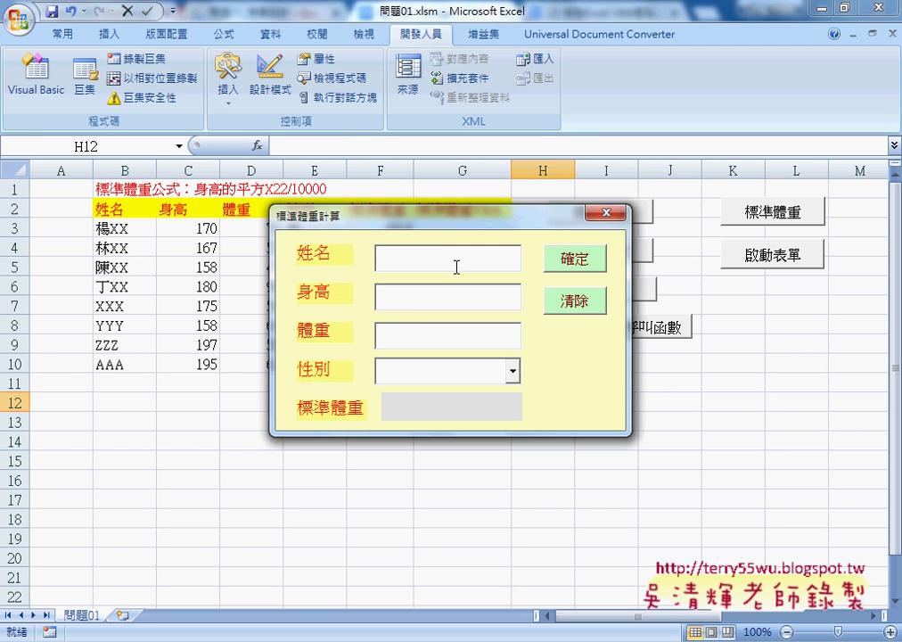
pyautogui.write('BBB')
pyautogui.write('16')
pyautogui.write('8')
pyautogui.press('Tab')
pyautogui.write('65')
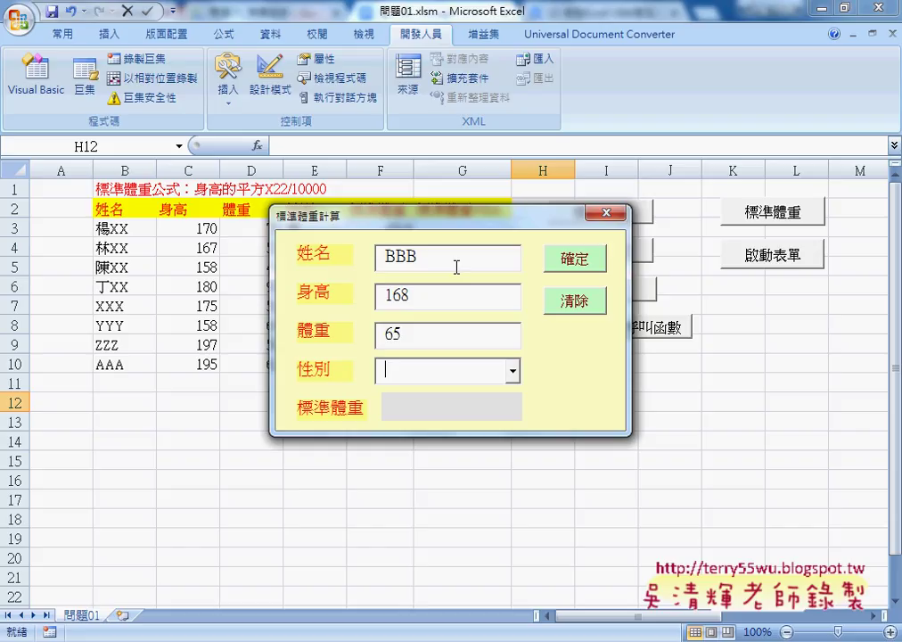
pyautogui.click(513, 370)
pyautogui.click(501, 391)
pyautogui.press('Return')
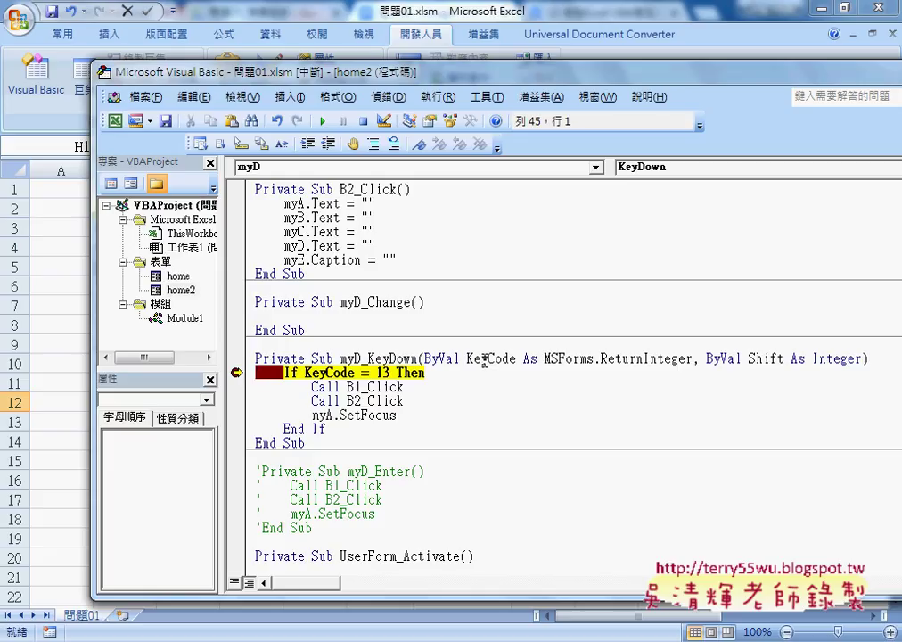
# Step: Evaluate ? KeyCode in the Immediate window, which returns 13
pyautogui.click(341, 373)
pyautogui.hotkey('ctrl', 'g')
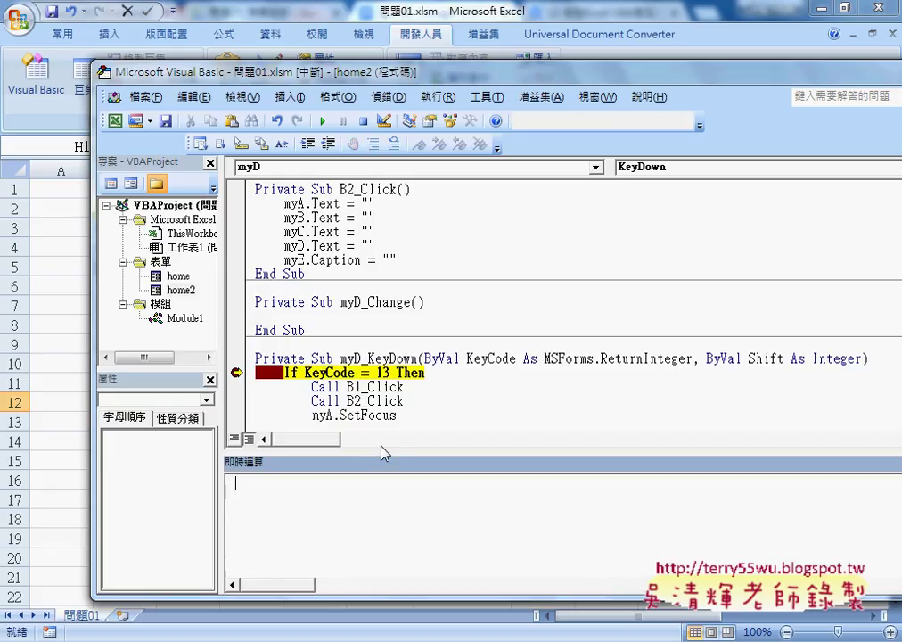
pyautogui.moveTo(387, 453); pyautogui.dragTo(387, 495)
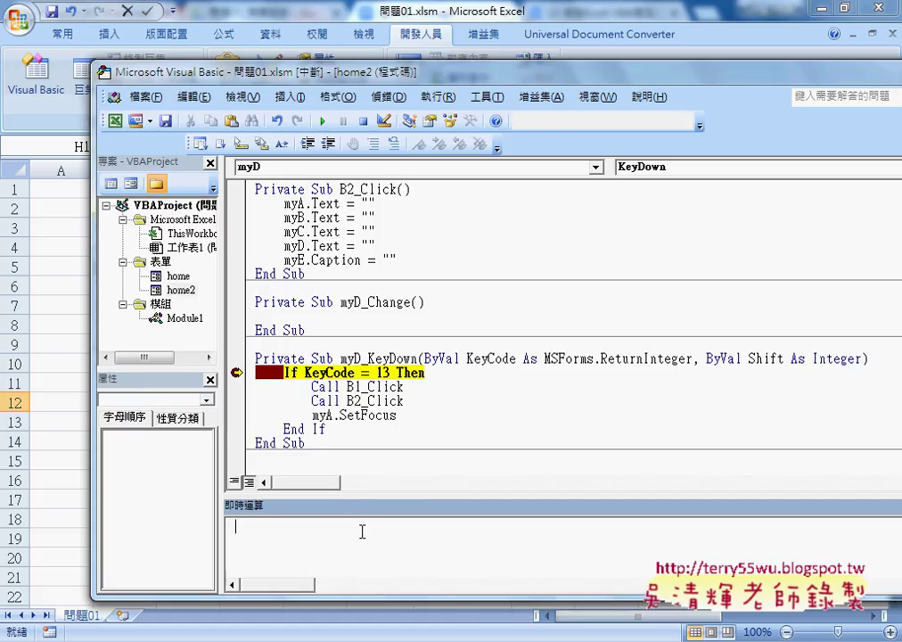
pyautogui.write('?')
pyautogui.doubleClick(336, 373)
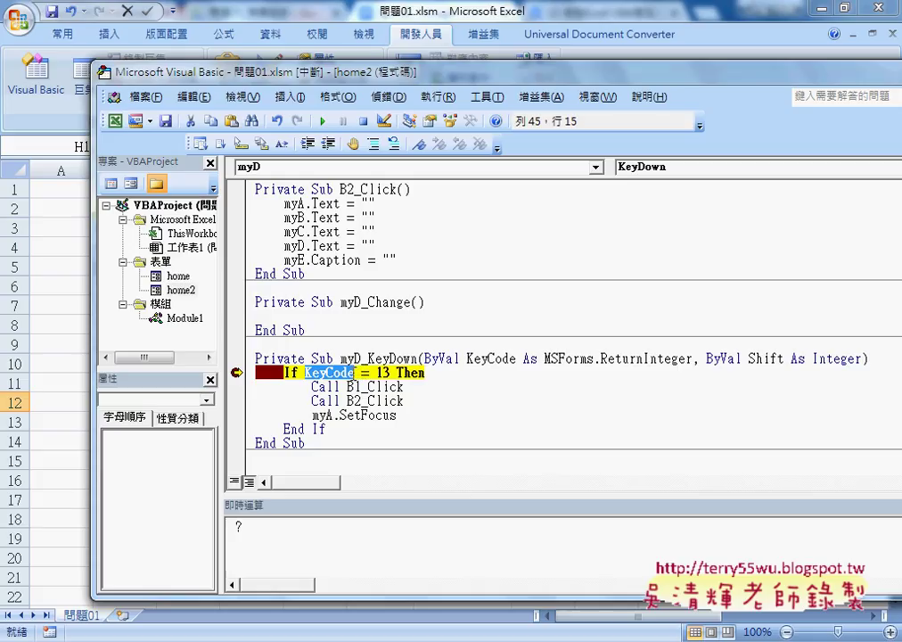
pyautogui.click(310, 533)
pyautogui.hotkey('ctrl', 'v')
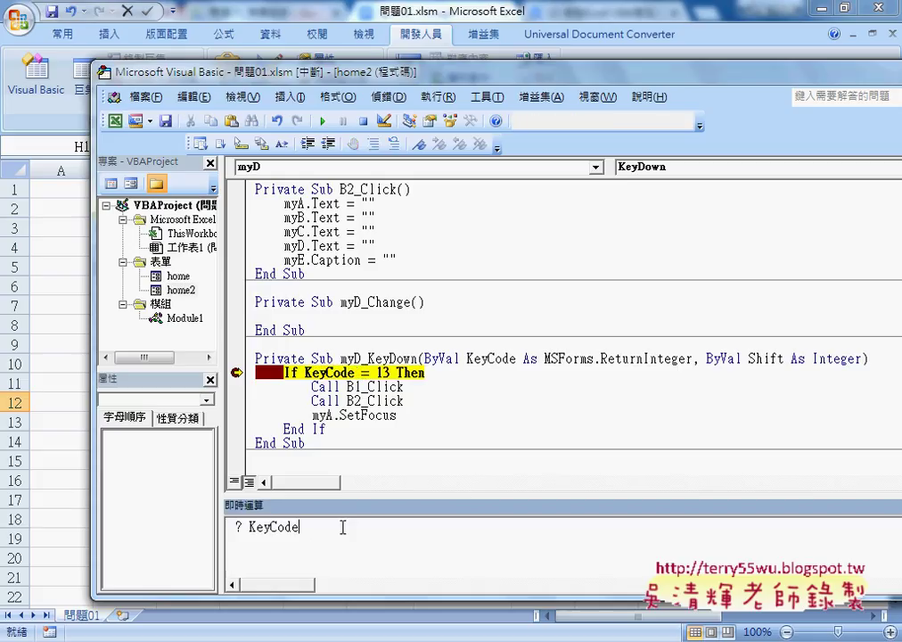
pyautogui.press('Return')
# Step: Remove the breakpoint and step with F8 into B1_Click, moving the editor aside
pyautogui.moveTo(422, 79); pyautogui.dragTo(356, 53)
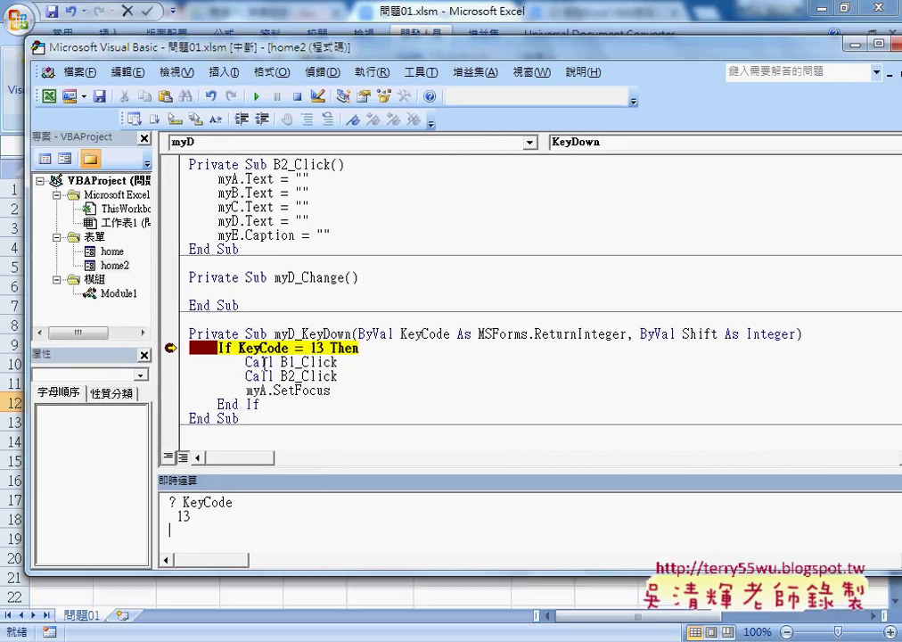
pyautogui.click(304, 368)
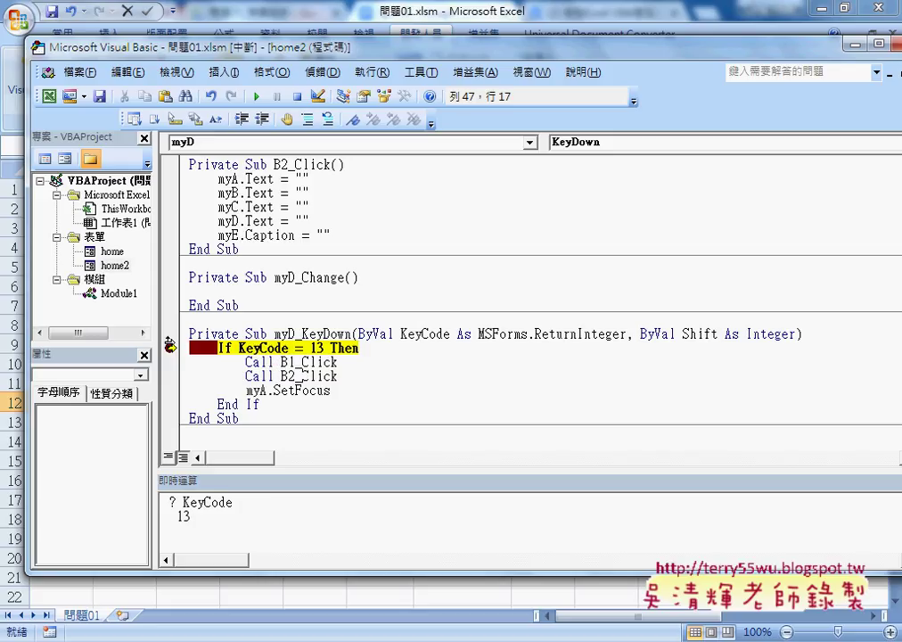
pyautogui.click(171, 348)
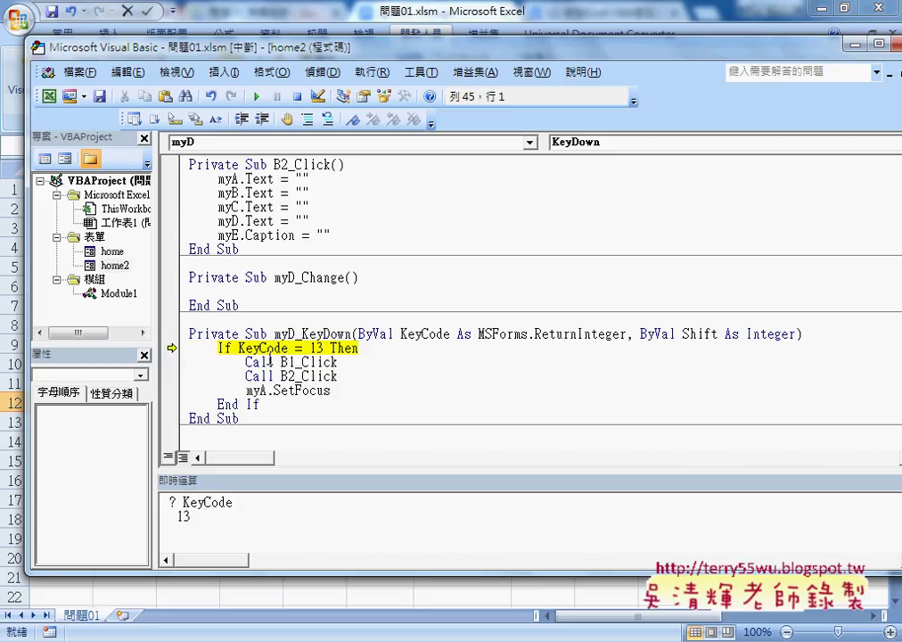
pyautogui.press('F8')
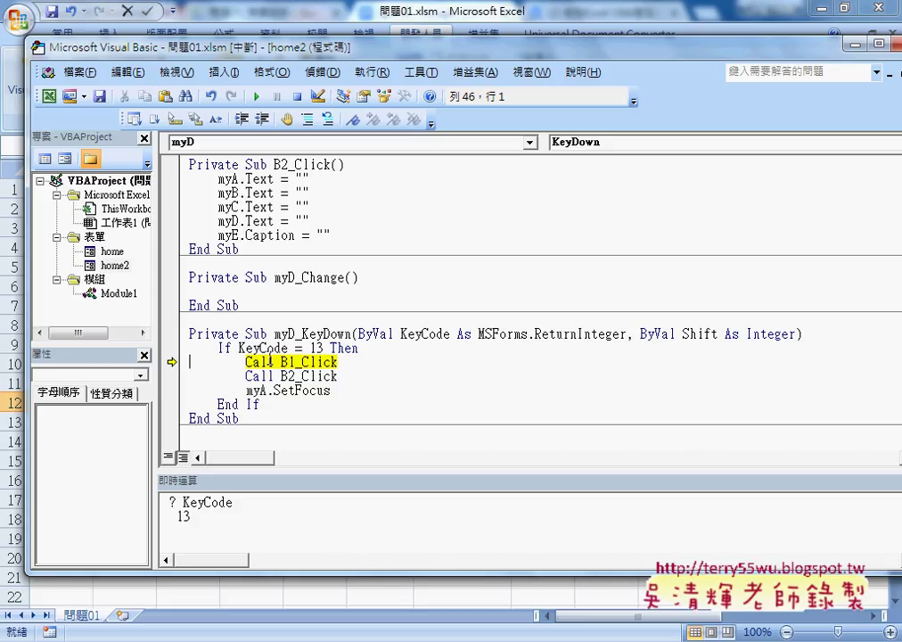
pyautogui.press('F8')
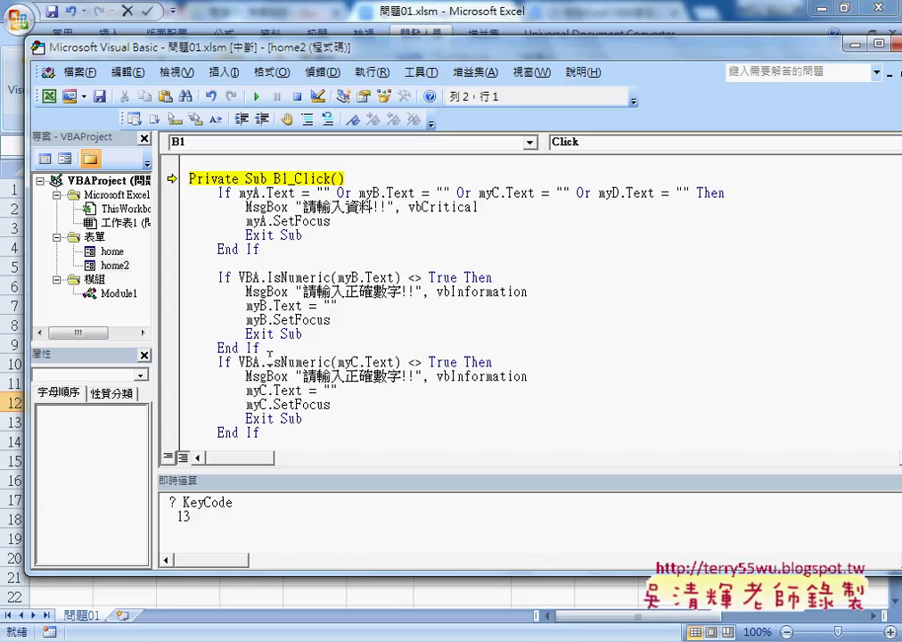
pyautogui.moveTo(292, 45); pyautogui.dragTo(587, 62)
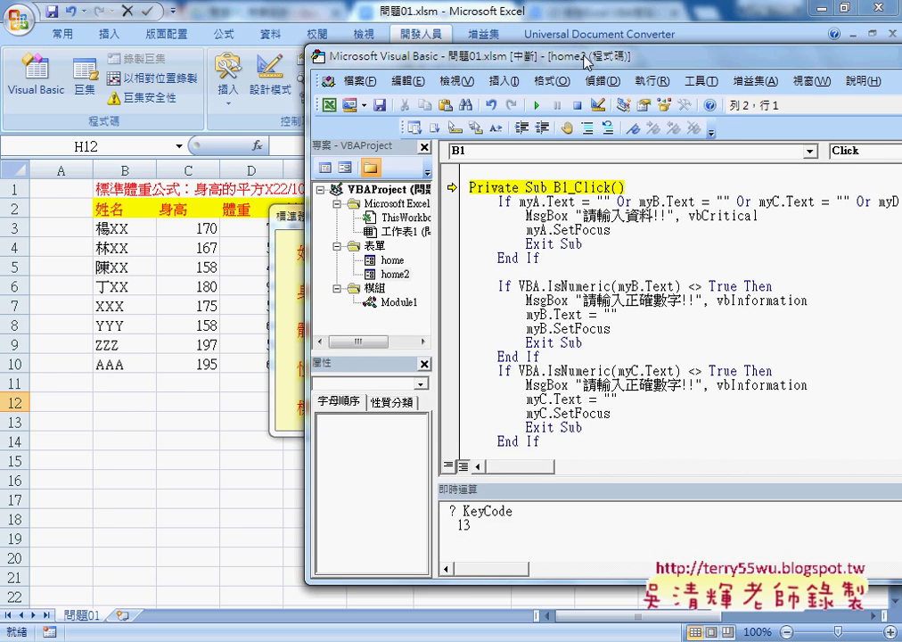
pyautogui.moveTo(586, 64); pyautogui.dragTo(835, 77)
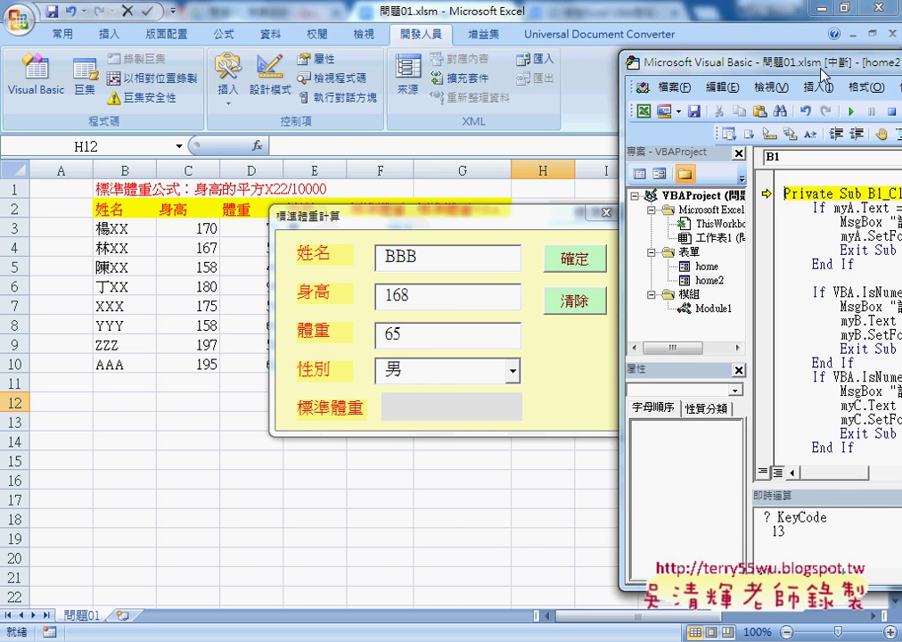
# Step: Resume the code and enter CCC, 198, 58, 男 to record row 12
pyautogui.click(852, 118)
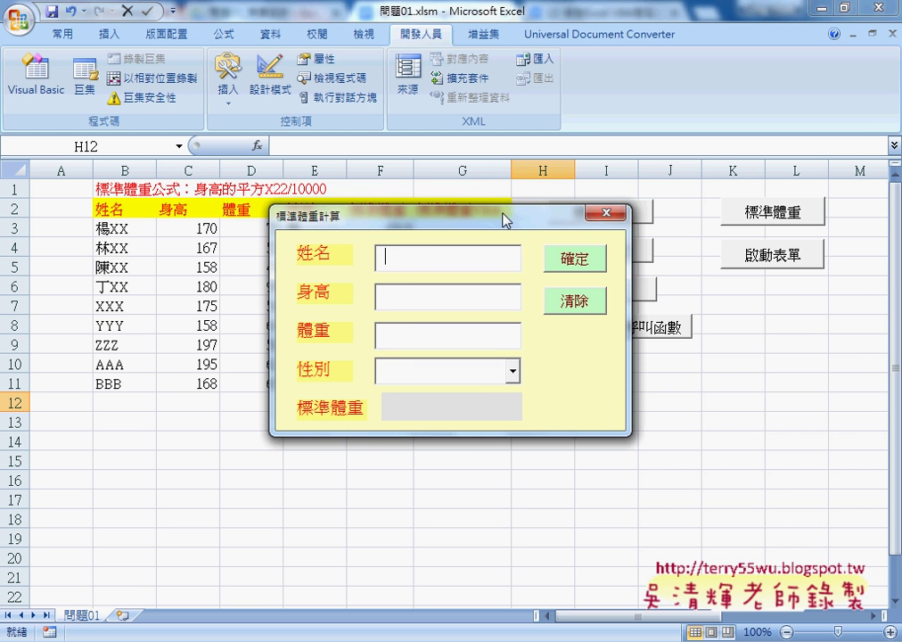
pyautogui.moveTo(504, 216)
pyautogui.mouseDown()
pyautogui.moveTo(680, 98)
pyautogui.moveTo(678, 105)
pyautogui.mouseUp()
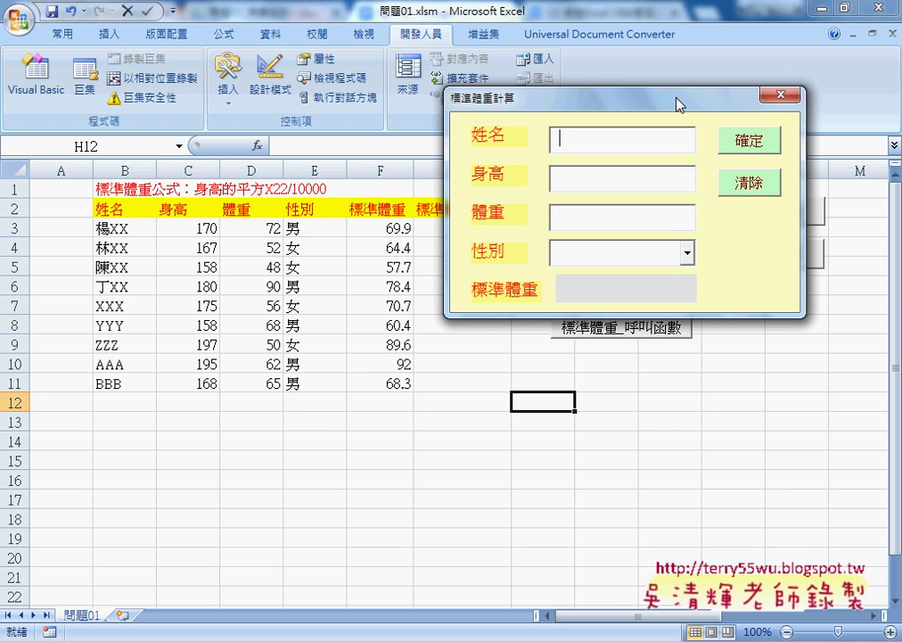
pyautogui.write('CC')
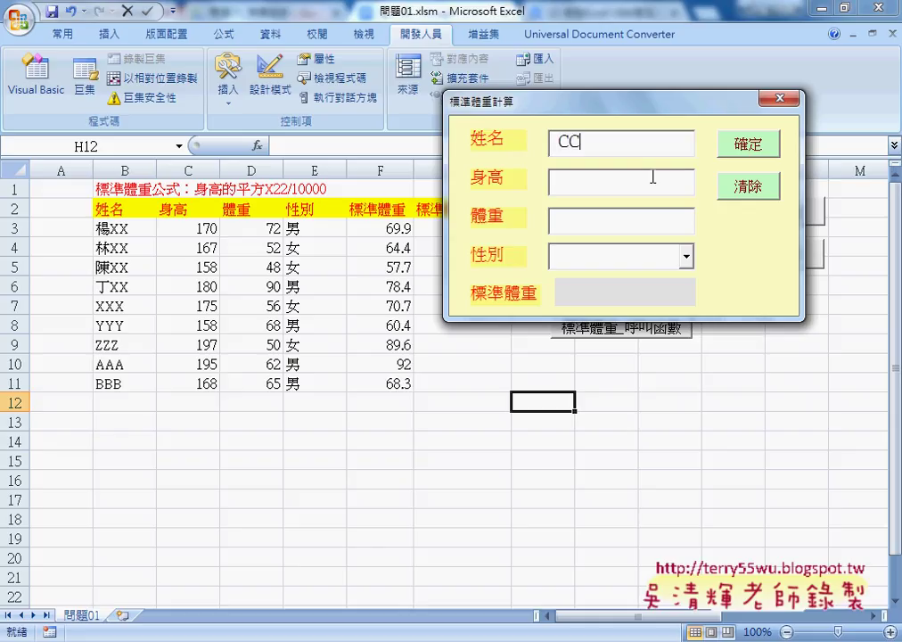
pyautogui.write('C')
pyautogui.press('Tab')
pyautogui.write('198')
pyautogui.press('Tab')
pyautogui.write('5')
pyautogui.write('8')
pyautogui.press('Tab')
pyautogui.write('男')
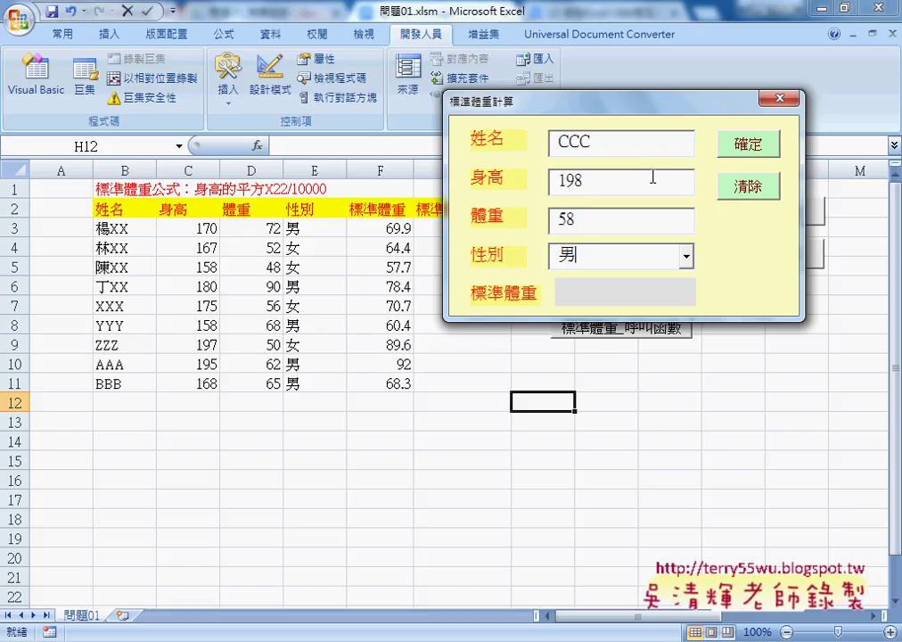
pyautogui.press('Return')
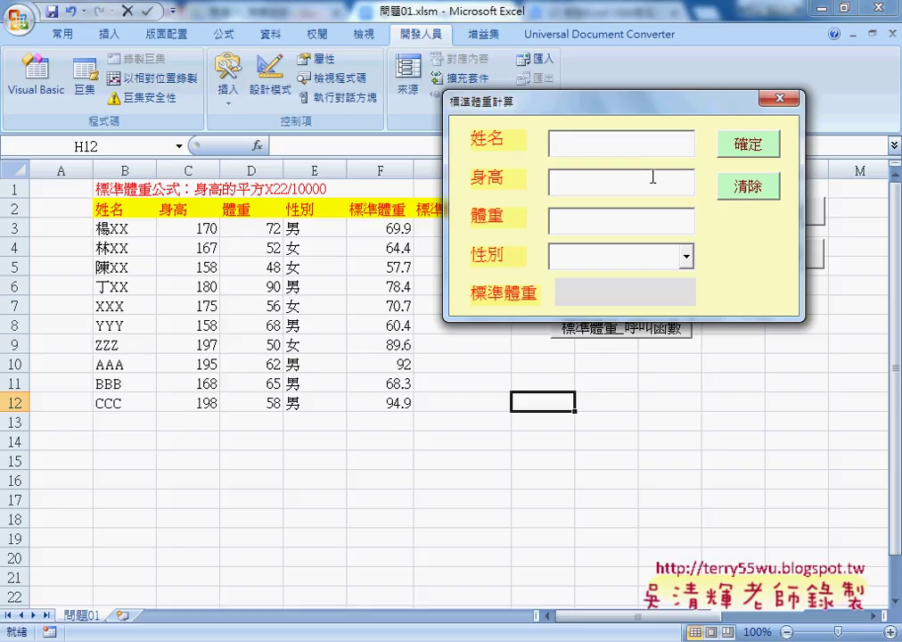
# Step: Enter 1DDD, 153, 66, 男 to record row 13 and clear the form
pyautogui.write('19')
pyautogui.press('BackSpace')
pyautogui.write('DDD1')
pyautogui.press('BackSpace')
pyautogui.click(652, 178)
pyautogui.write('15')
pyautogui.write('32')
pyautogui.press('BackSpace')
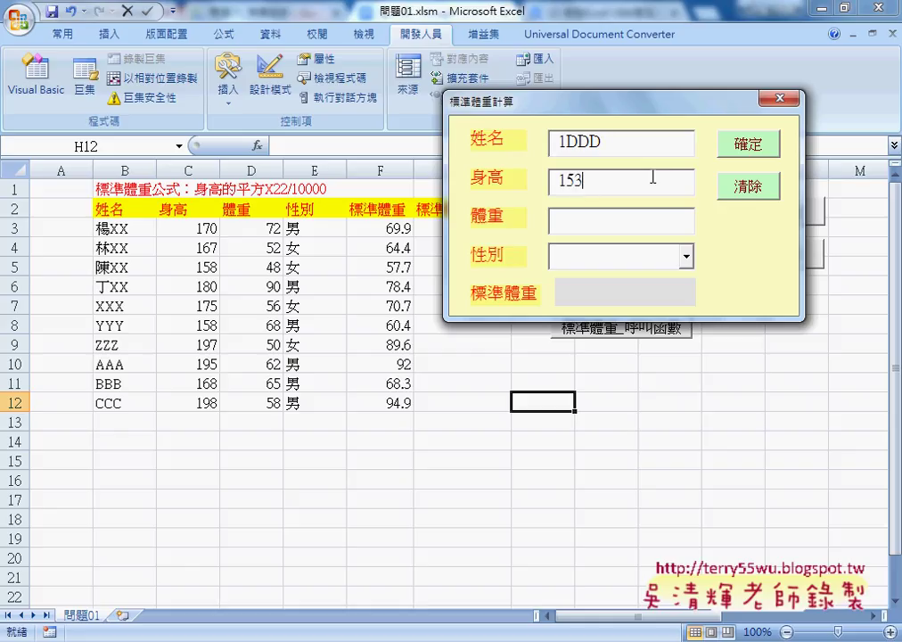
pyautogui.press('Tab')
pyautogui.write('11')
pyautogui.press('BackSpace')
pyautogui.press('BackSpace')
pyautogui.write('66')
pyautogui.press('Tab')
pyautogui.write('男')
pyautogui.press('Return')
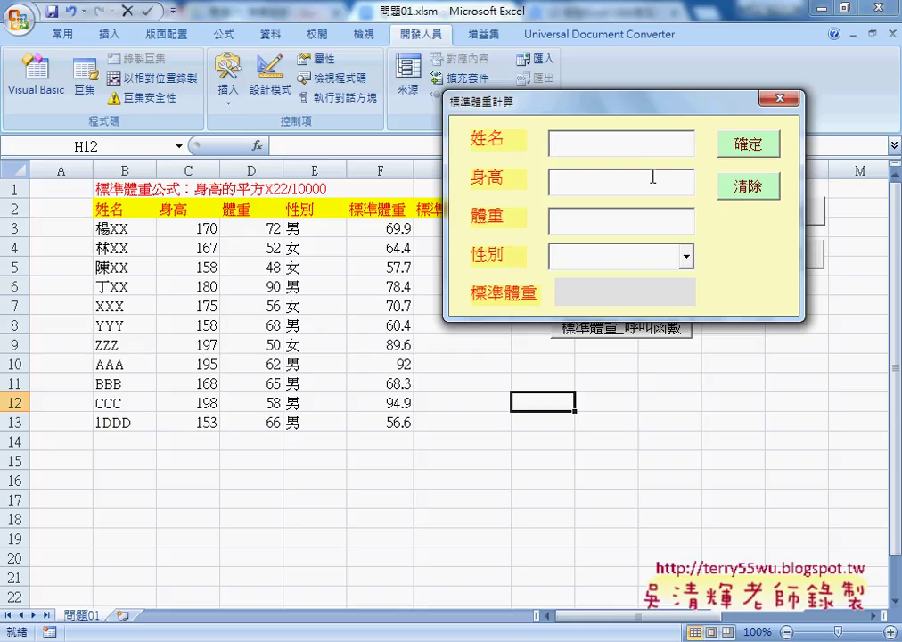